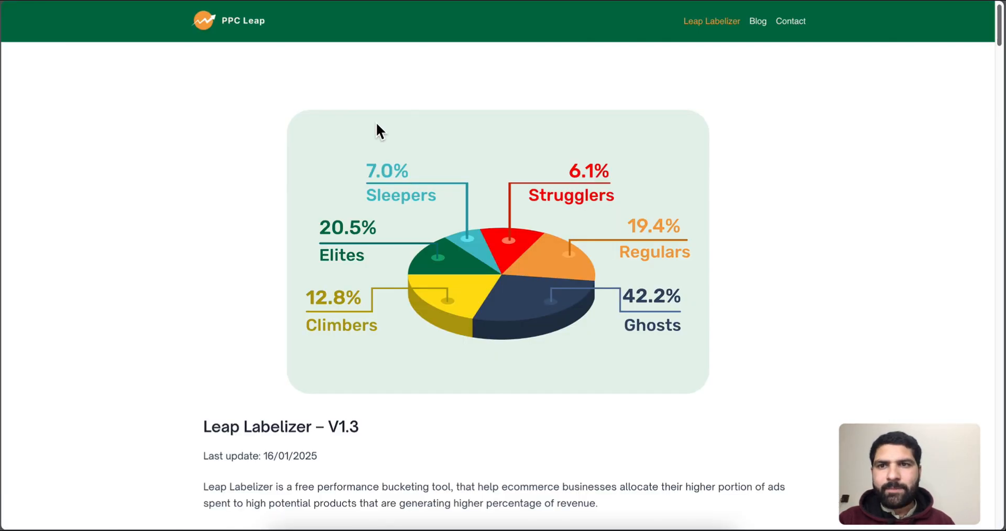
Copy the Leap Labelizer V1.3 code from the PPC Leap page and replace the default code of the new Google Ads script with it.
scroll(443, 216, "down", 20)
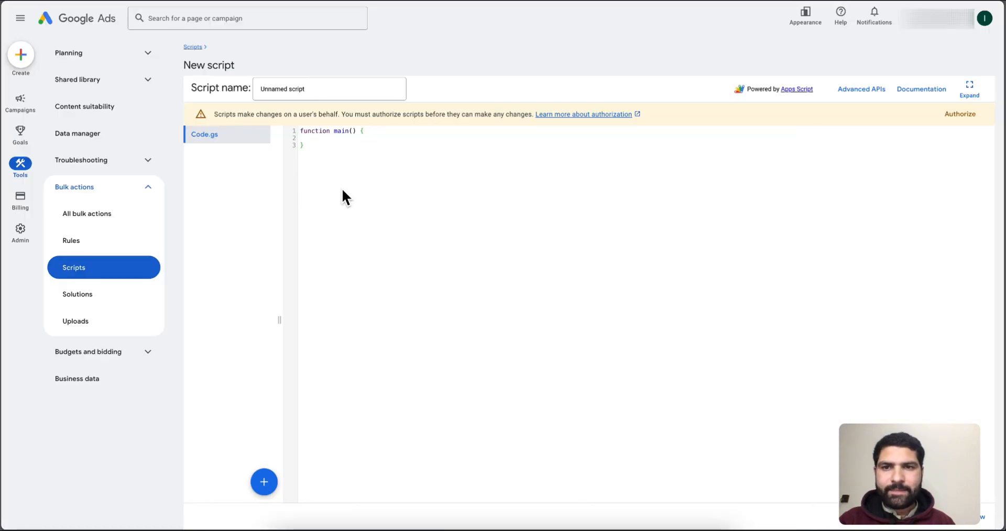
key("ctrl+a")
key("ctrl+v")
scroll(634, 273, "up", 15)
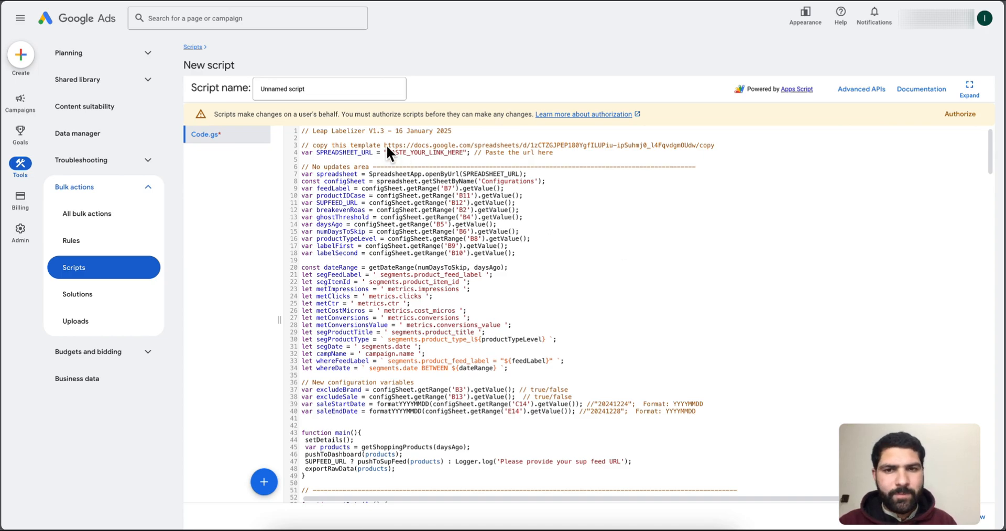
Open the template link from the script's opening comment in a new browser tab and make a copy of the Leap Labelizer spreadsheet.
left_click_drag(384, 145, 723, 152)
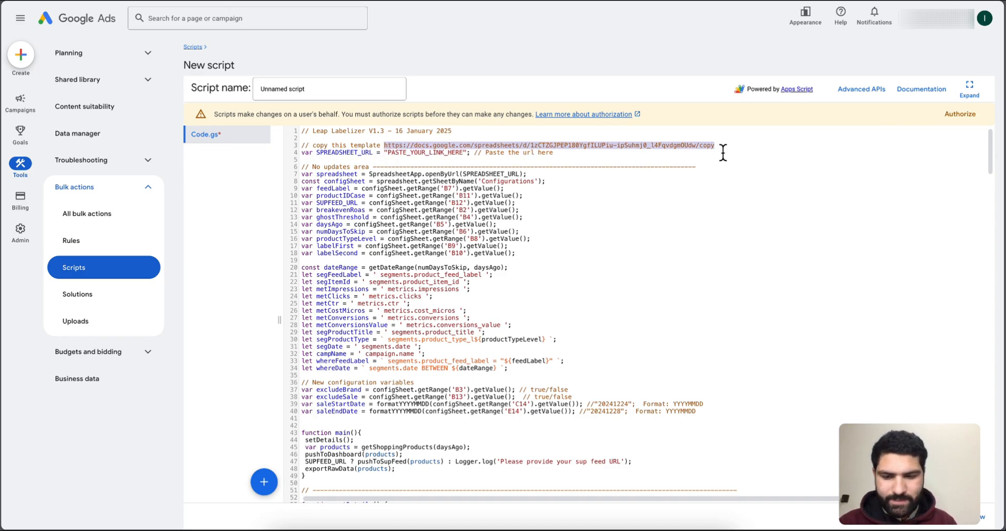
key("ctrl+c")
key("ctrl+t")
key("ctrl+v")
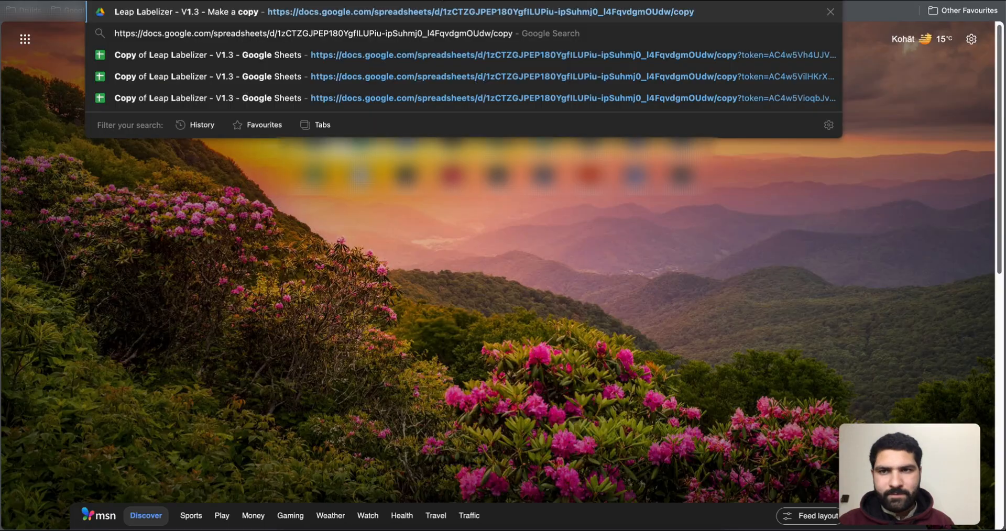
key("Return")
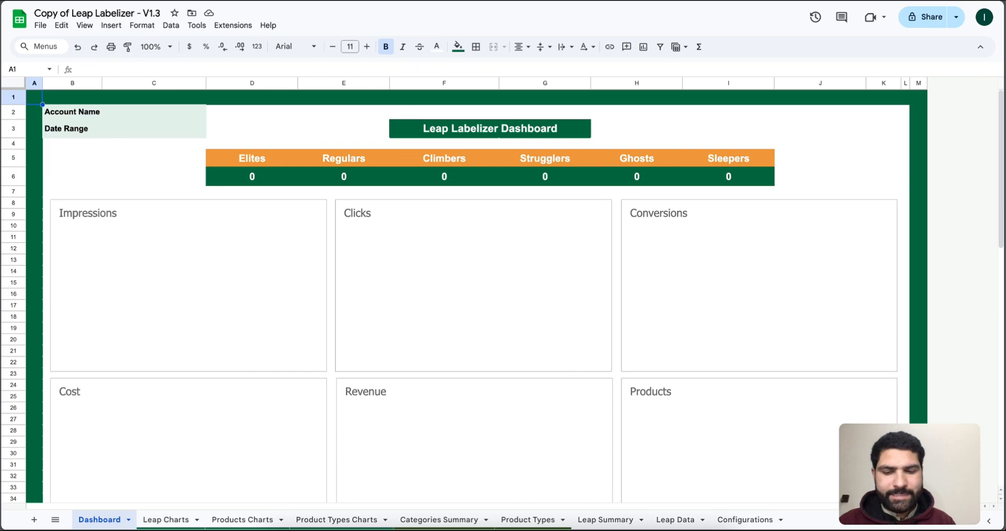
Replace the PASTE_YOUR_LINK_HERE placeholder of SPREADSHEET_URL in the Google Ads script with the copied spreadsheet's URL.
key("ctrl+shift+Tab")
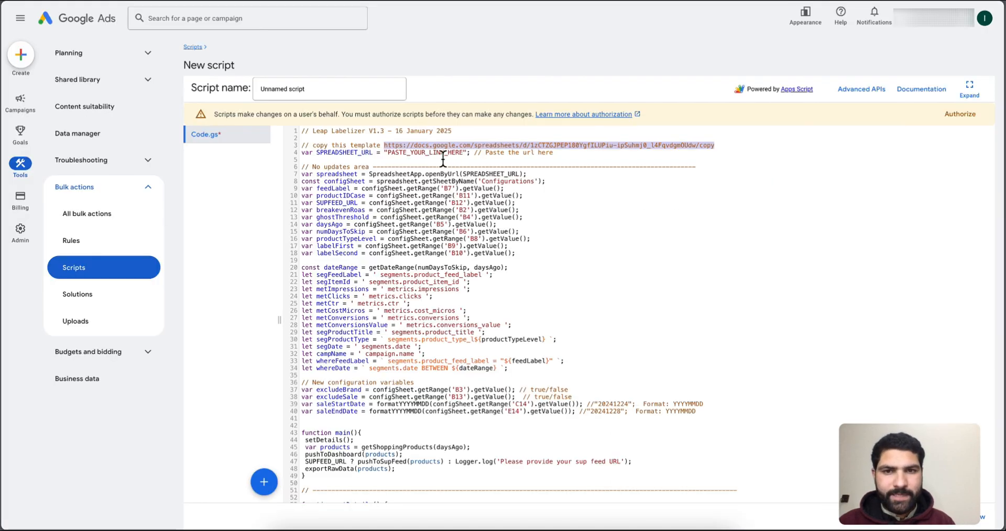
double_click(425, 153)
key("ctrl+v")
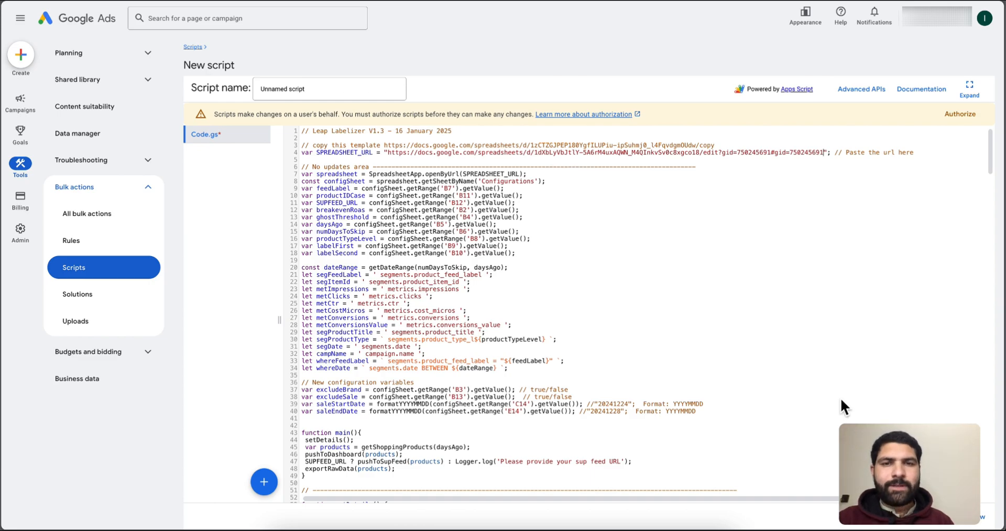
In the copied spreadsheet's Configurations sheet, review Break Even ROAS and set Exclude Brand Data to FALSE.
left_click(491, 1)
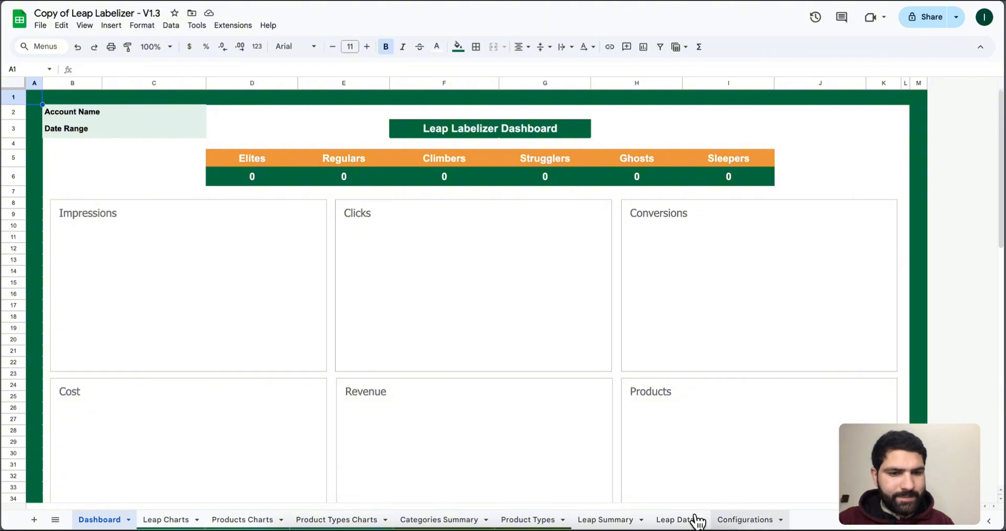
left_click(735, 521)
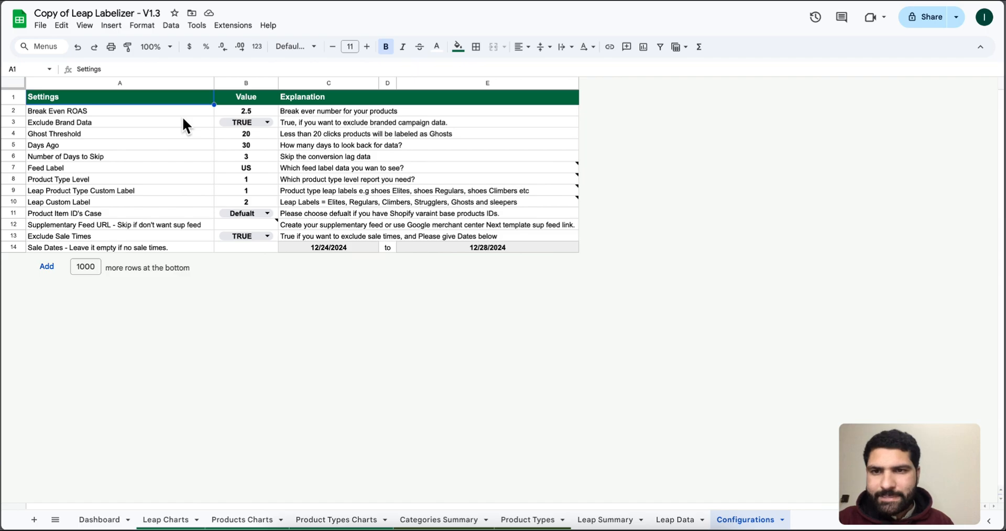
left_click(100, 111)
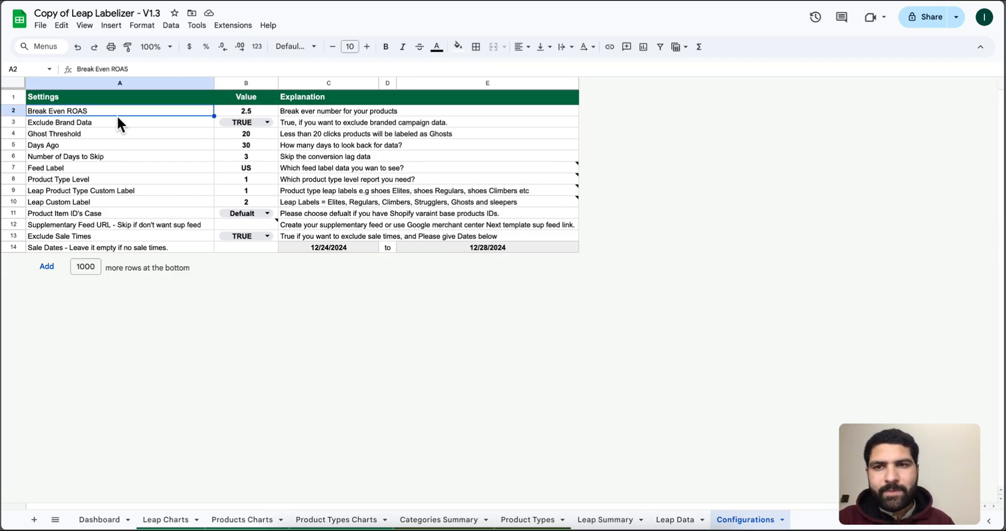
left_click(246, 112)
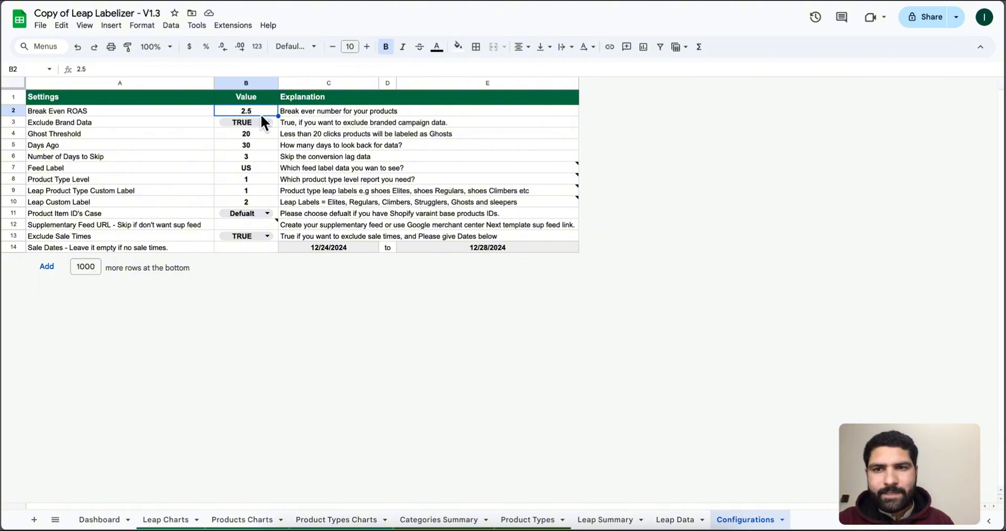
left_click(152, 124)
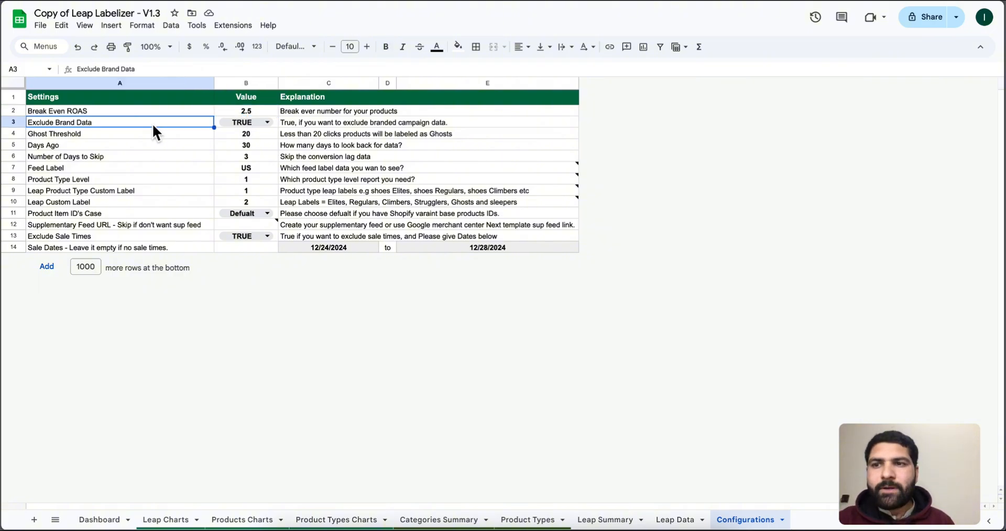
left_click(267, 123)
left_click(256, 153)
Review the configuration settings from Ghost Threshold through Leap Custom Label, including feed label, product type level and day ranges.
left_click(199, 135)
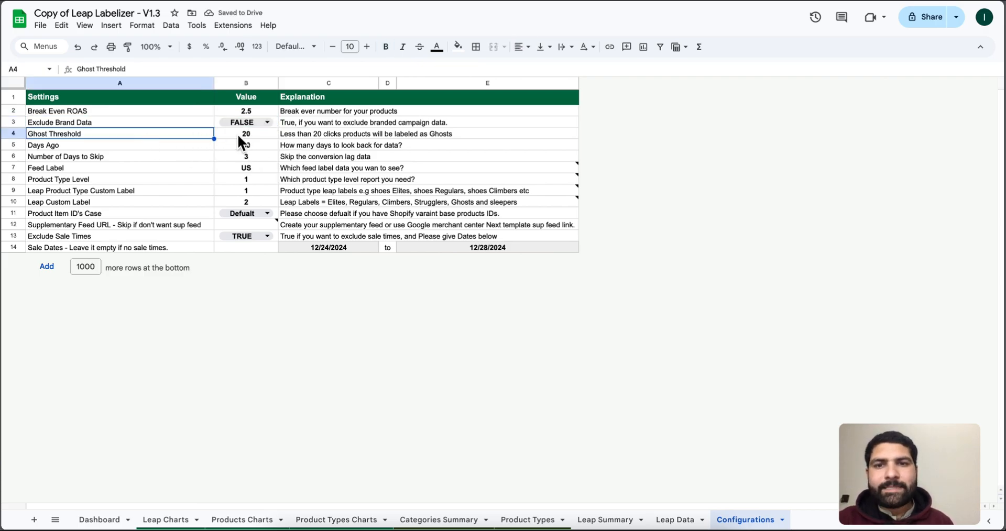
left_click(147, 146)
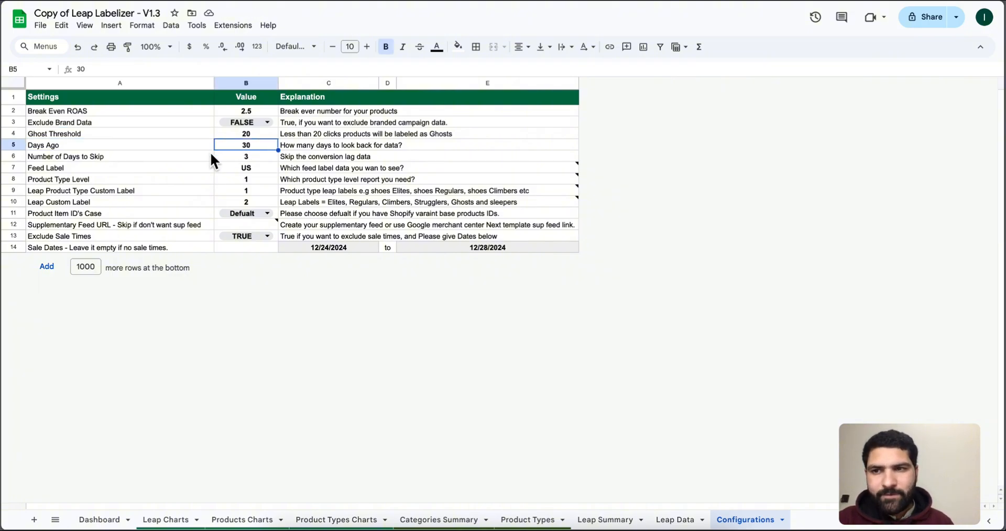
left_click(150, 160)
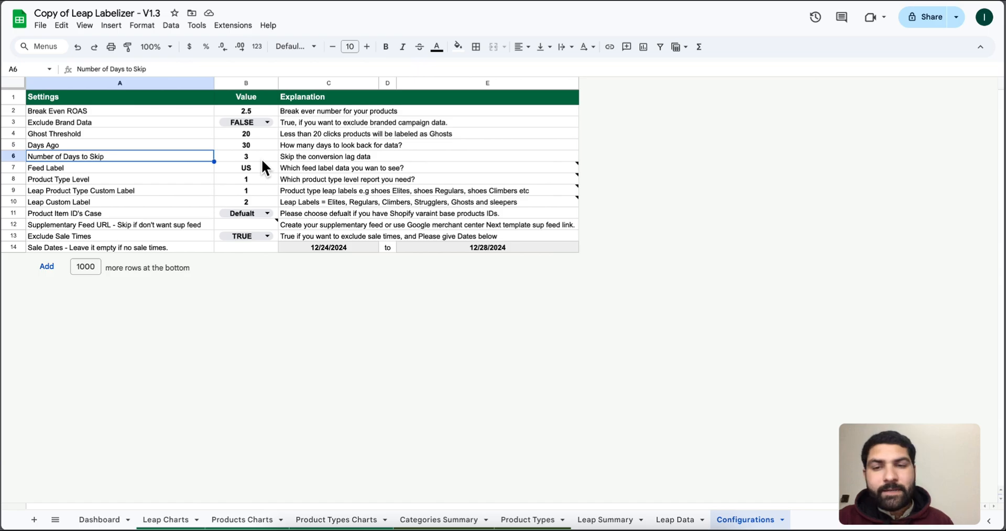
left_click(141, 168)
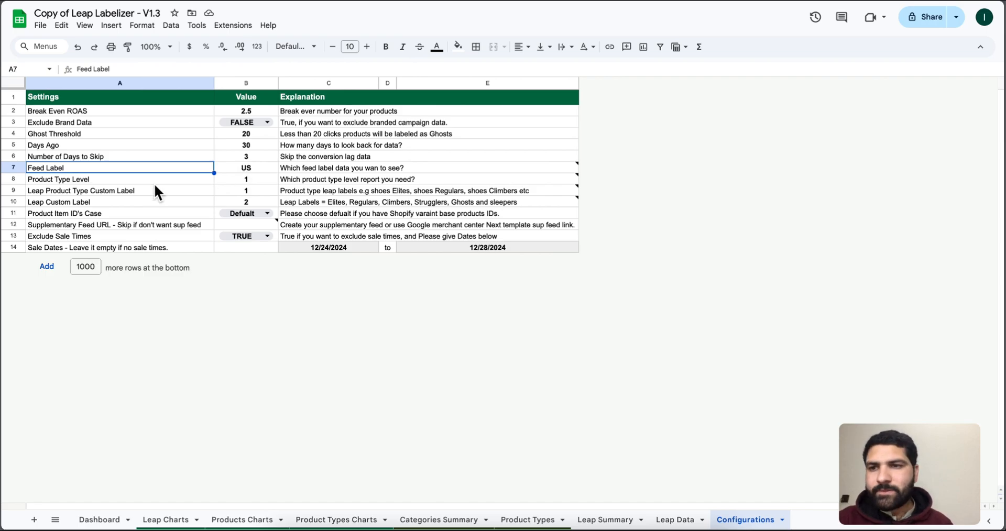
left_click(117, 181)
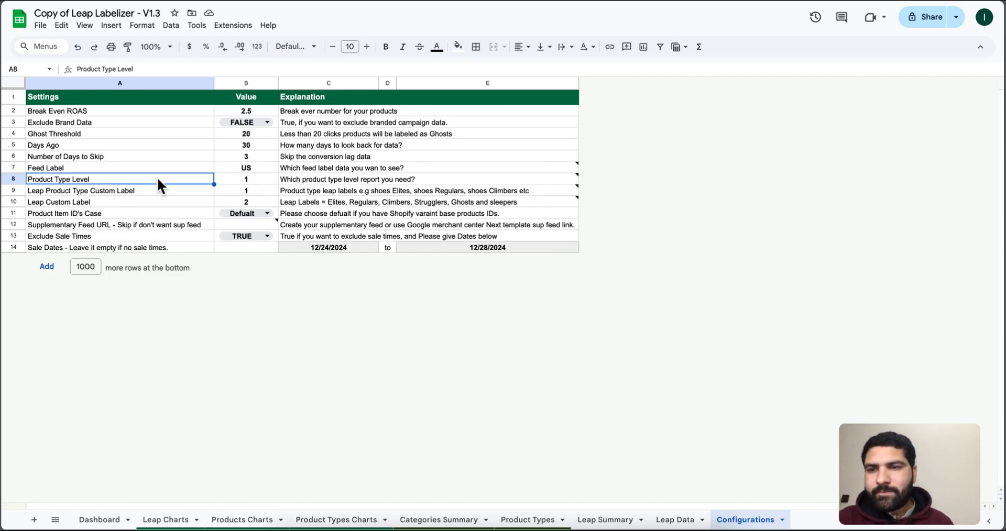
left_click(255, 179)
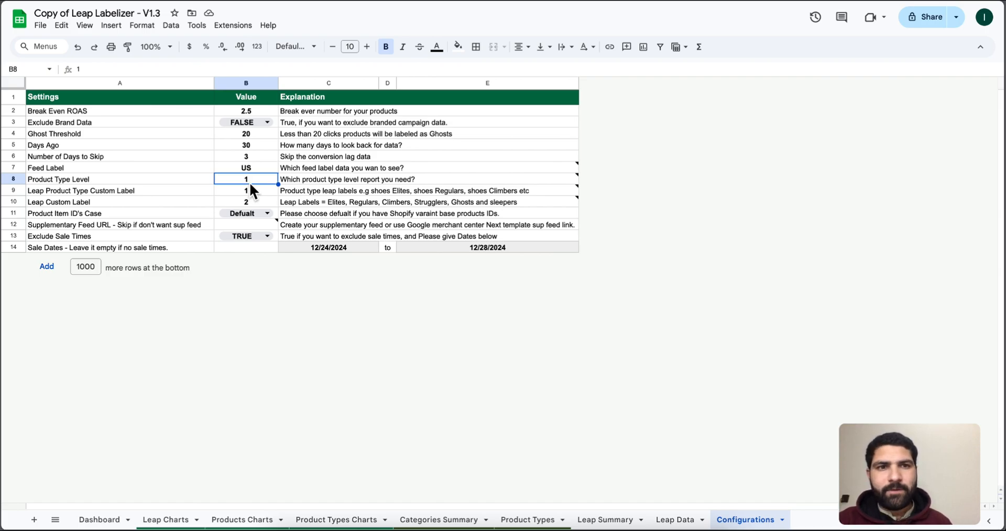
left_click(86, 192)
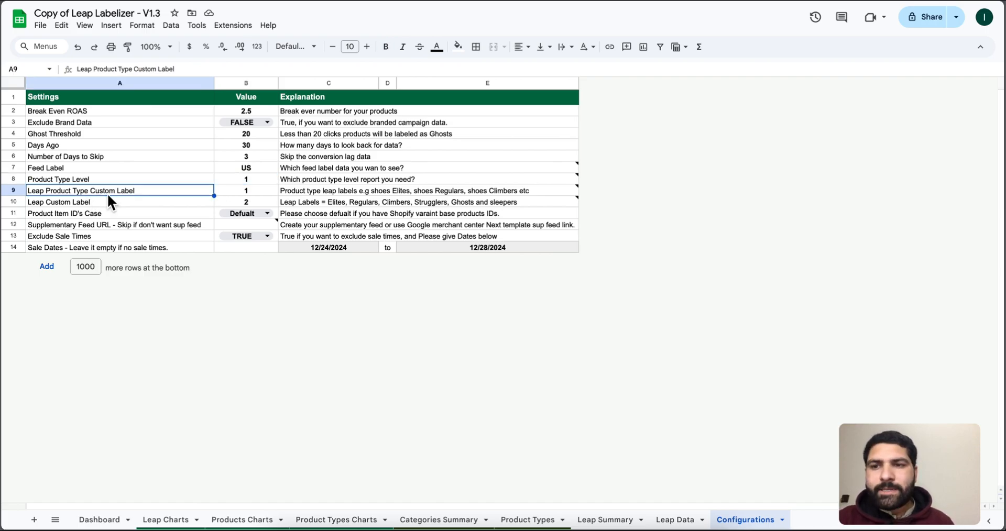
left_click(250, 193)
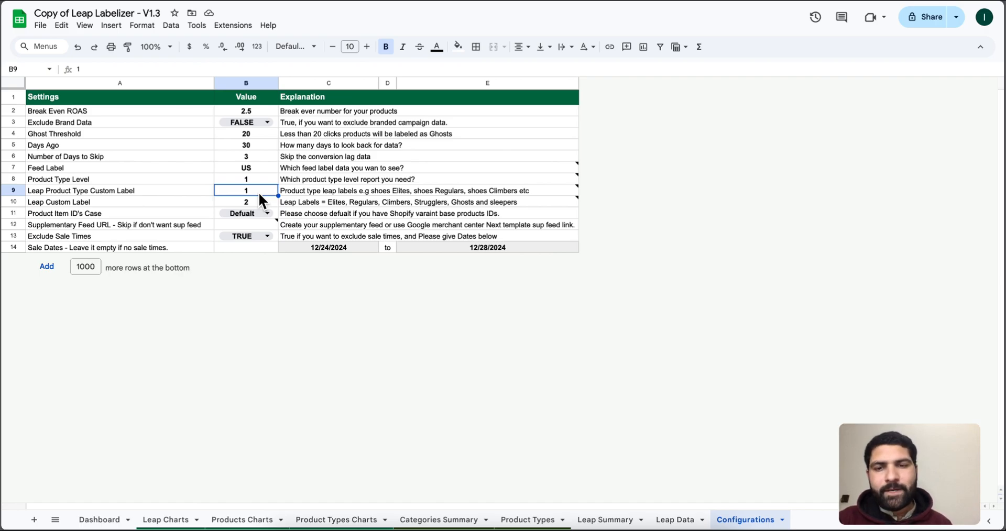
left_click(128, 203)
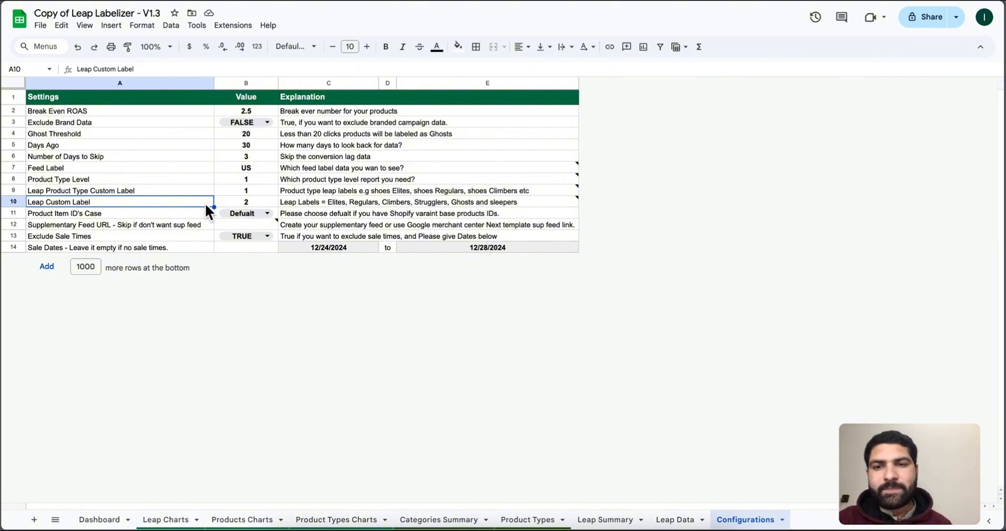
Check the product ID format in Google Merchant Center Next against the Product Item ID's Case setting in the Configurations sheet.
left_click(171, 216)
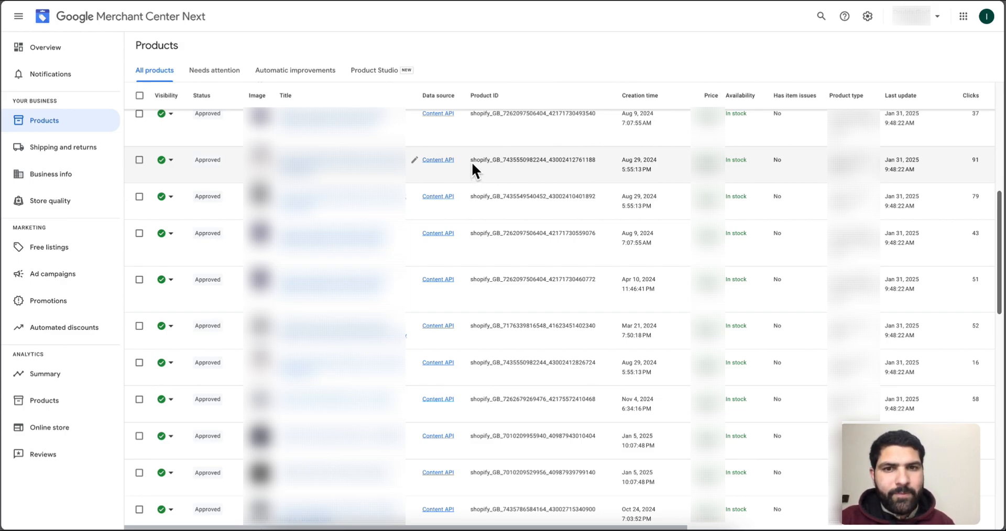
left_click_drag(471, 162, 600, 163)
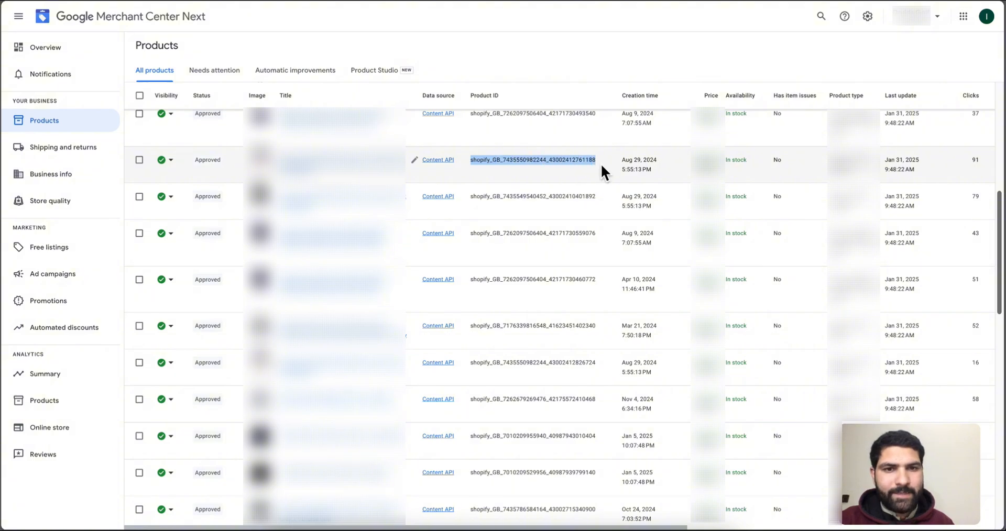
left_click(495, 165)
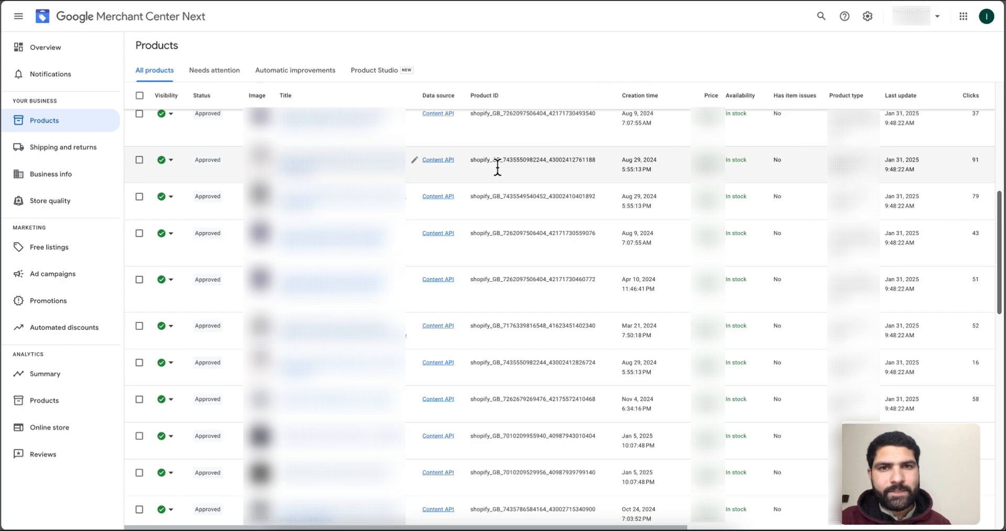
key("ctrl+Tab")
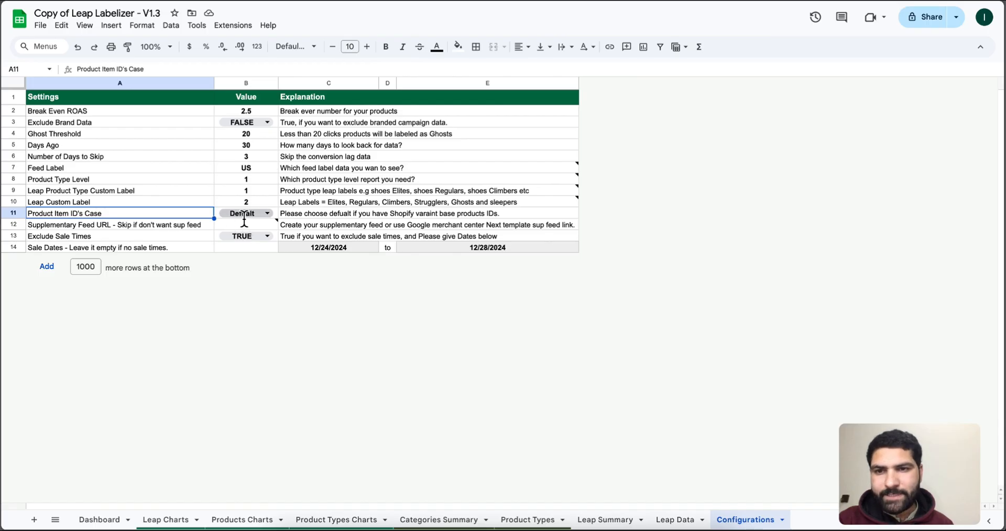
left_click(245, 216)
Create a new blank Google Sheet through sheet.new and paste its link as the Supplementary Feed URL value in the Configurations sheet.
left_click(107, 228)
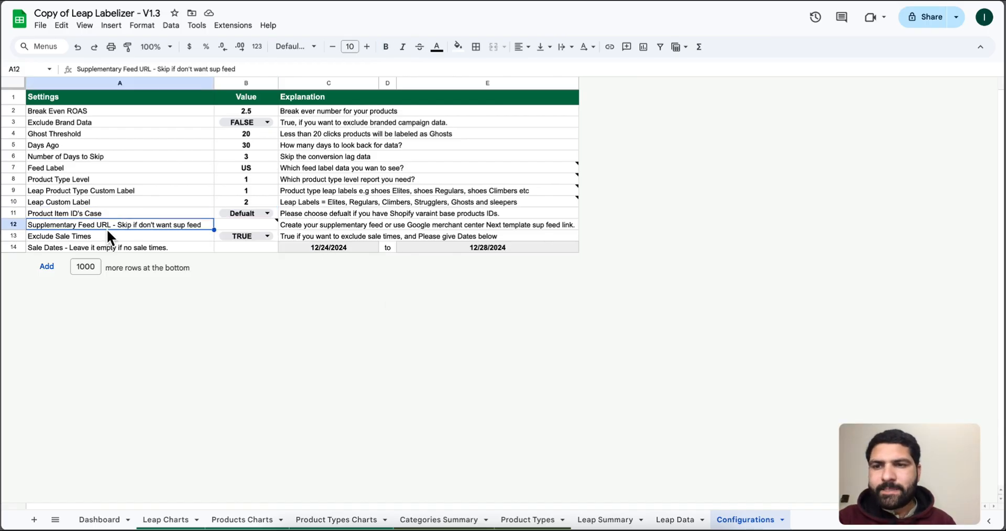
mouse_move(215, 230)
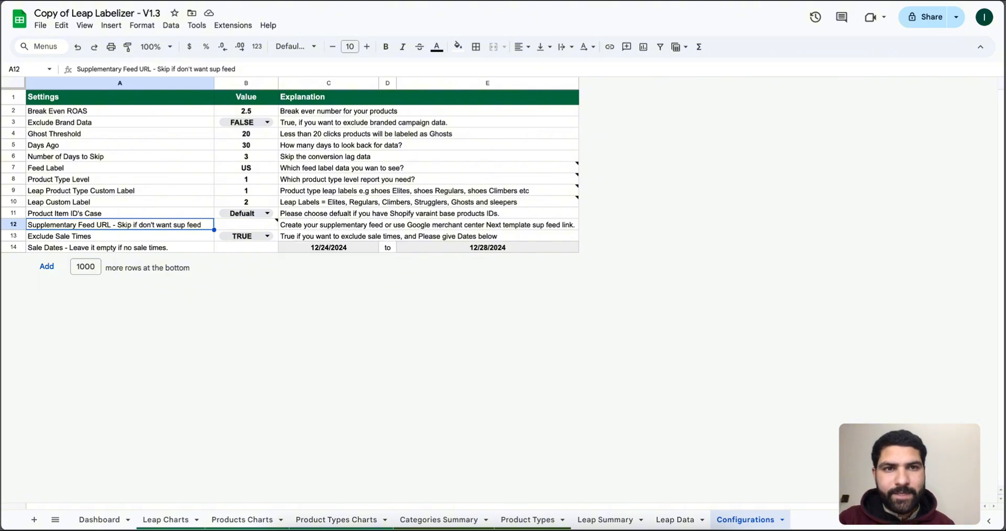
key("ctrl+t")
type("sheee")
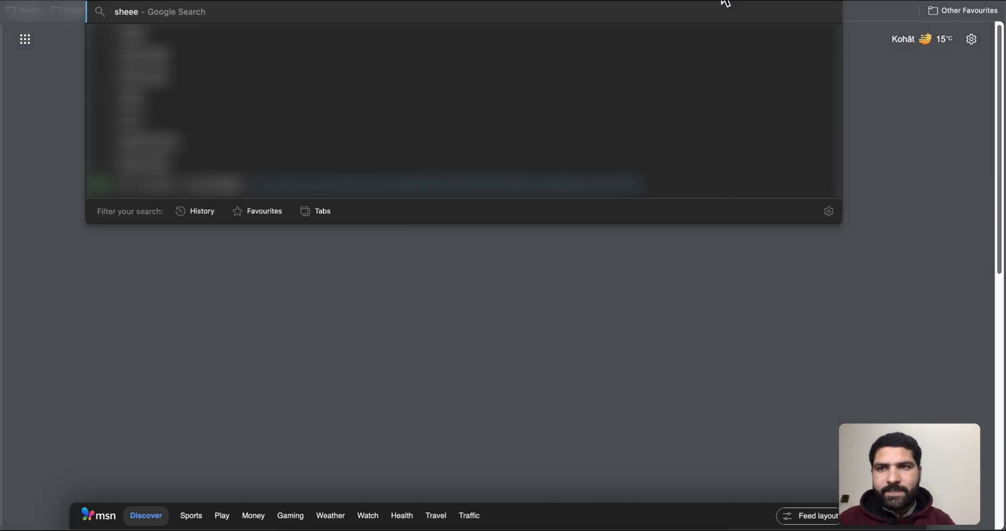
key("BackSpace")
type("t.new")
key("Return")
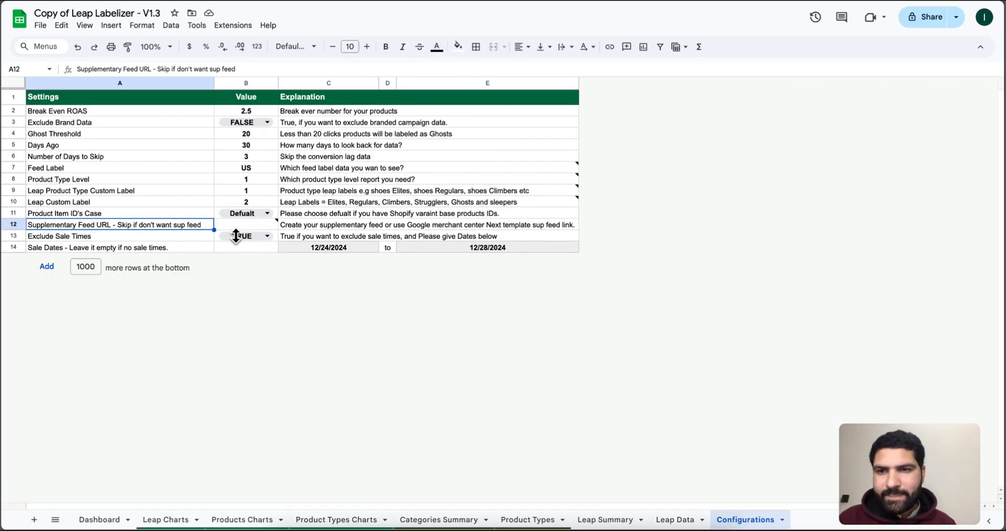
double_click(250, 227)
key("super+v")
Review the sale start and end dates and set Exclude Sale Times to FALSE.
left_click(297, 248)
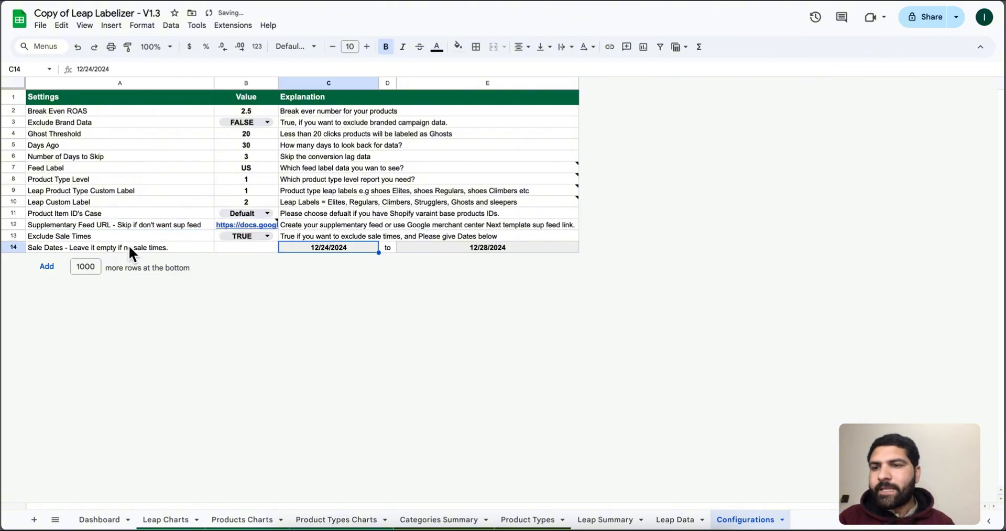
left_click(127, 238)
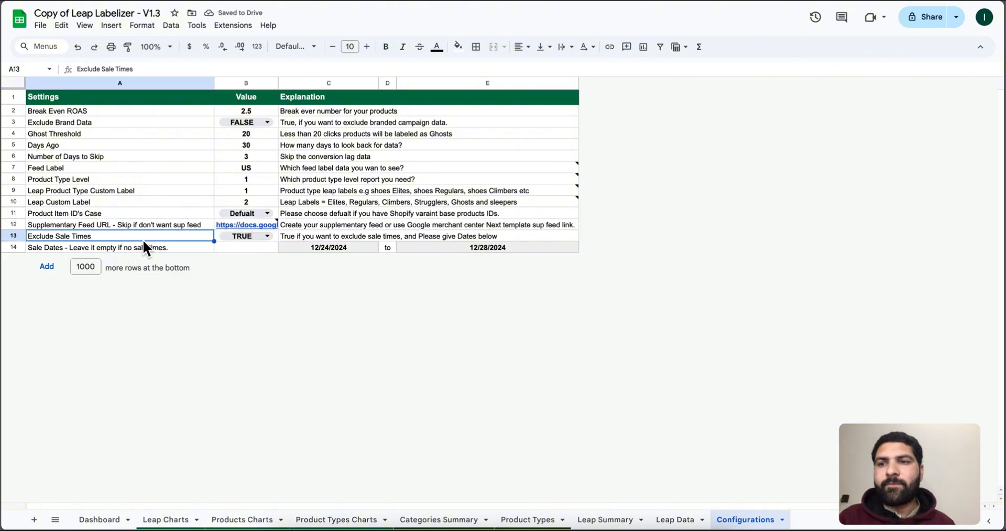
left_click(335, 249)
left_click(504, 252)
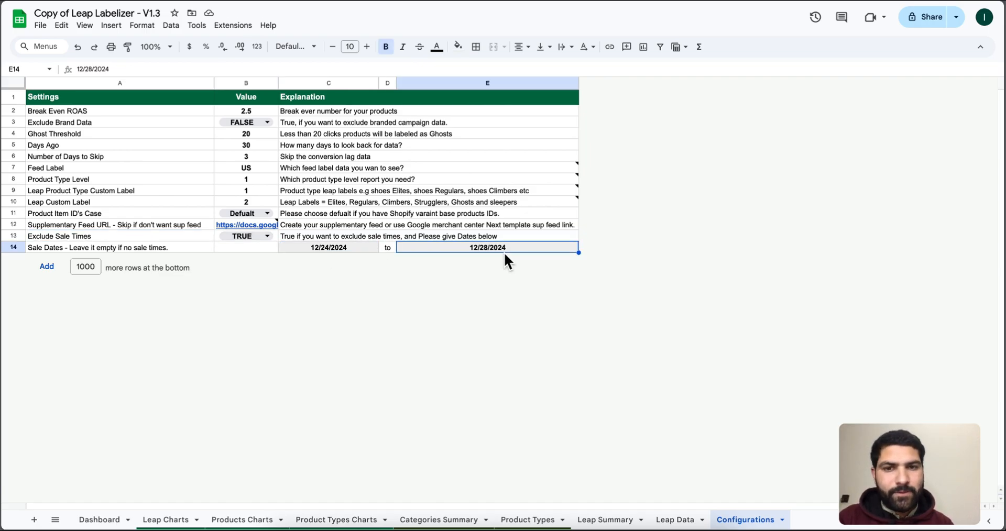
left_click(253, 236)
left_click(252, 267)
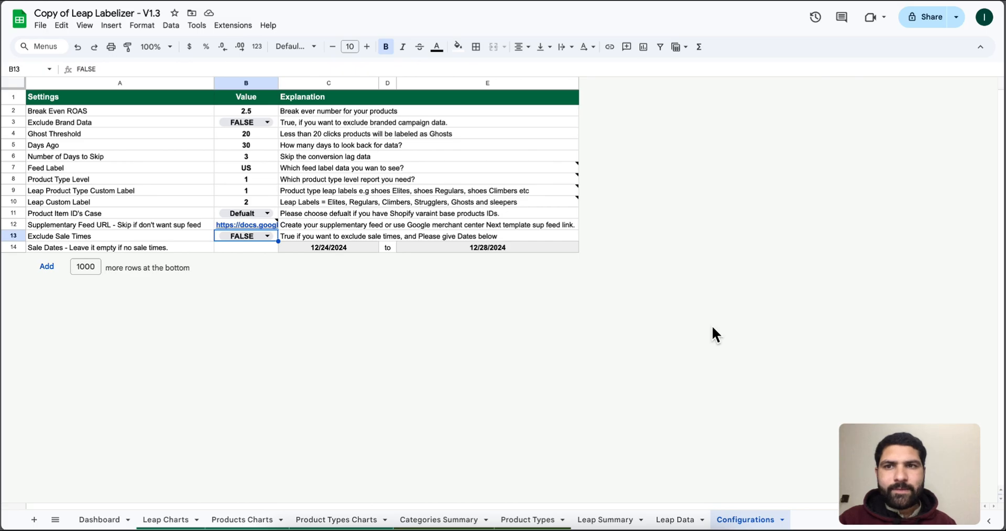
Return to the Google Ads script editor and authorize the Leap Labelizer script.
key("ctrl+Tab")
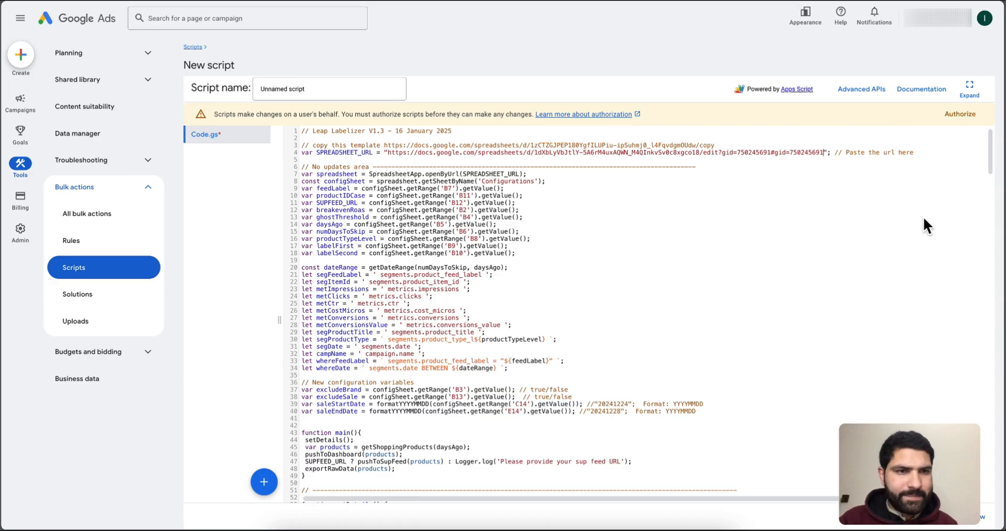
left_click(957, 116)
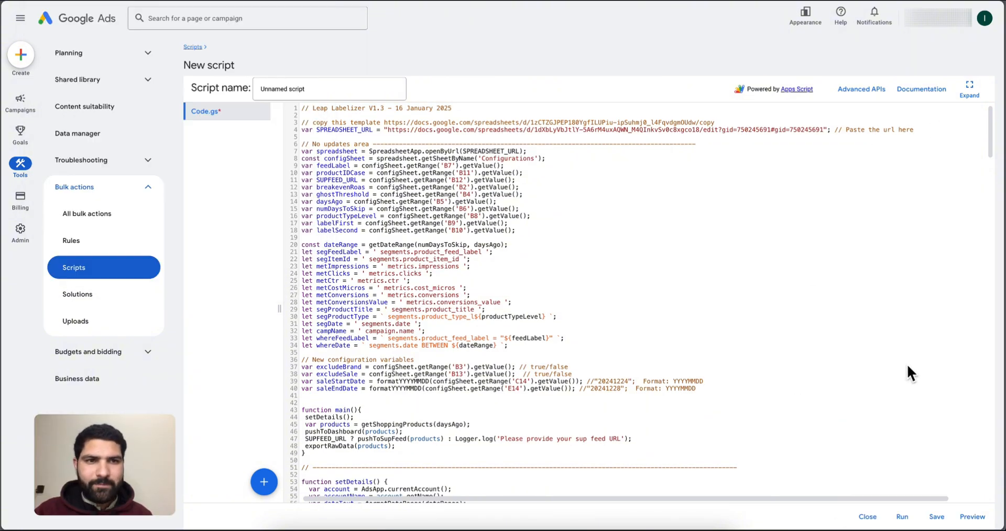
Run the script without preview and authorize its access to Google Sheets and Google Ads with the Google account.
left_click(901, 516)
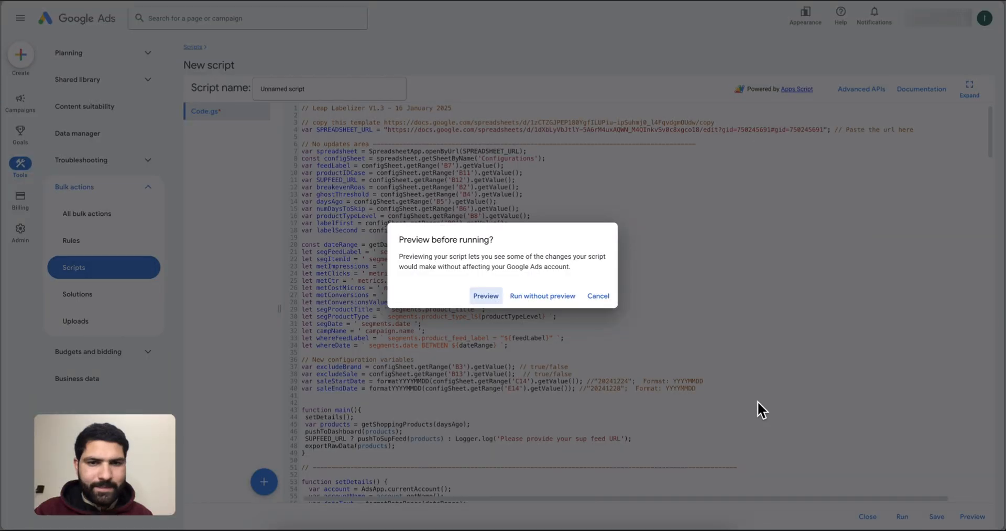
left_click(564, 296)
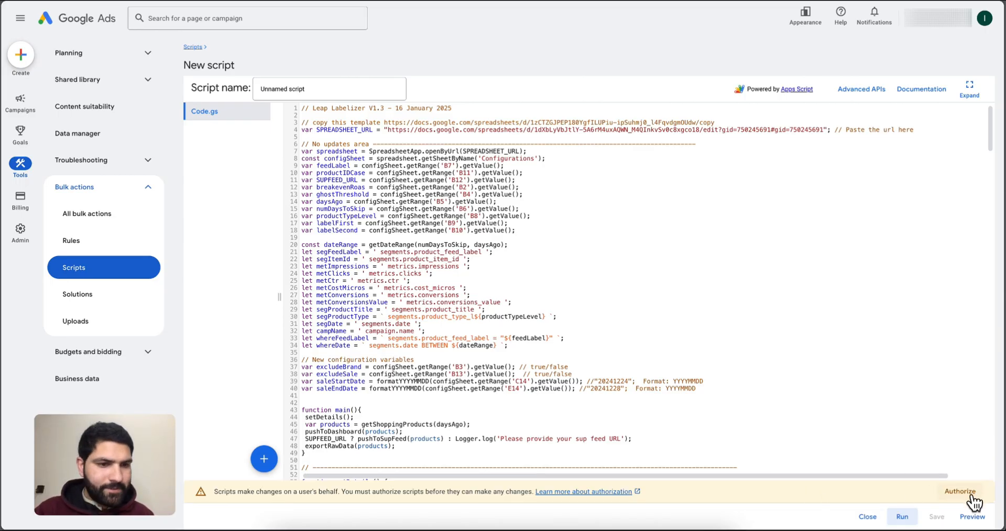
left_click(967, 495)
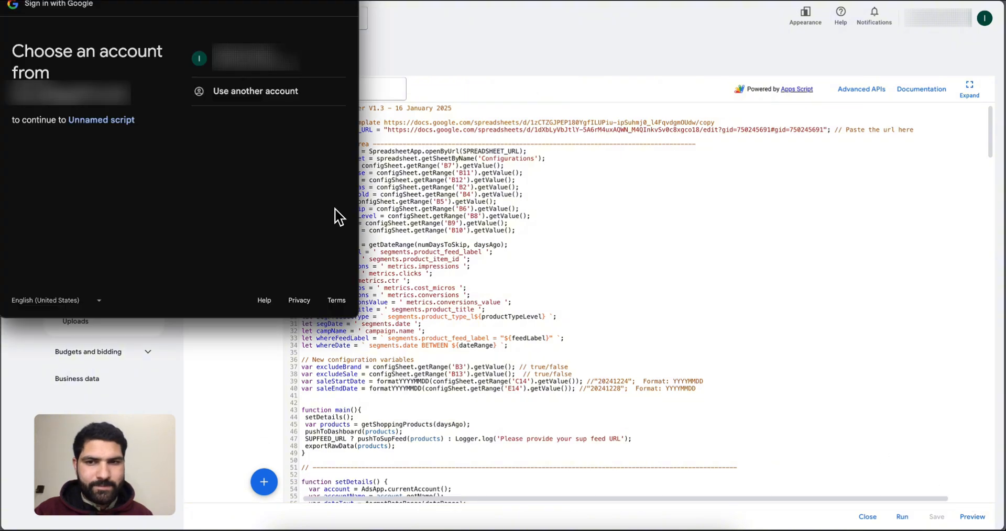
left_click(262, 62)
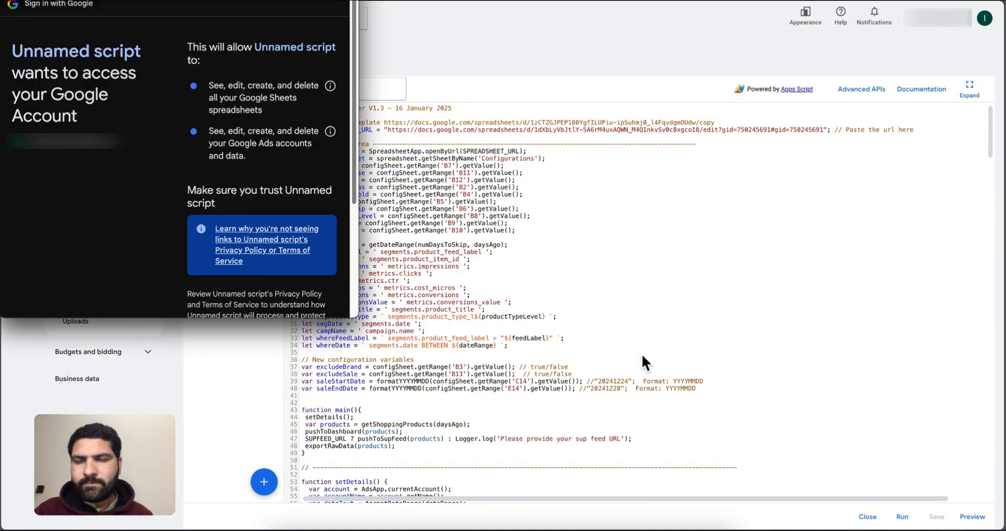
scroll(272, 217, "down", 4)
left_click(293, 262)
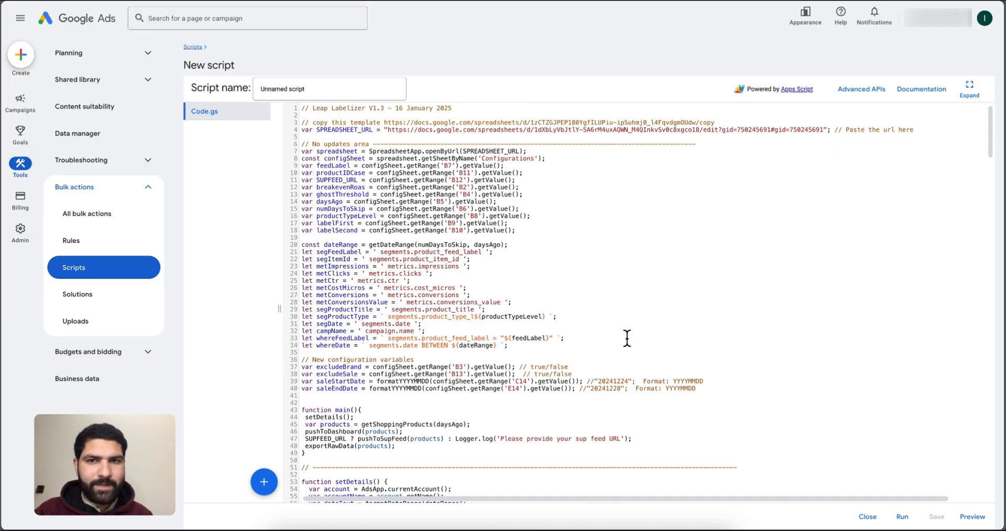
Preview the script and switch to the Copy of Leap Labelizer spreadsheet to review the Dashboard's pie charts and daily trends.
left_click(973, 516)
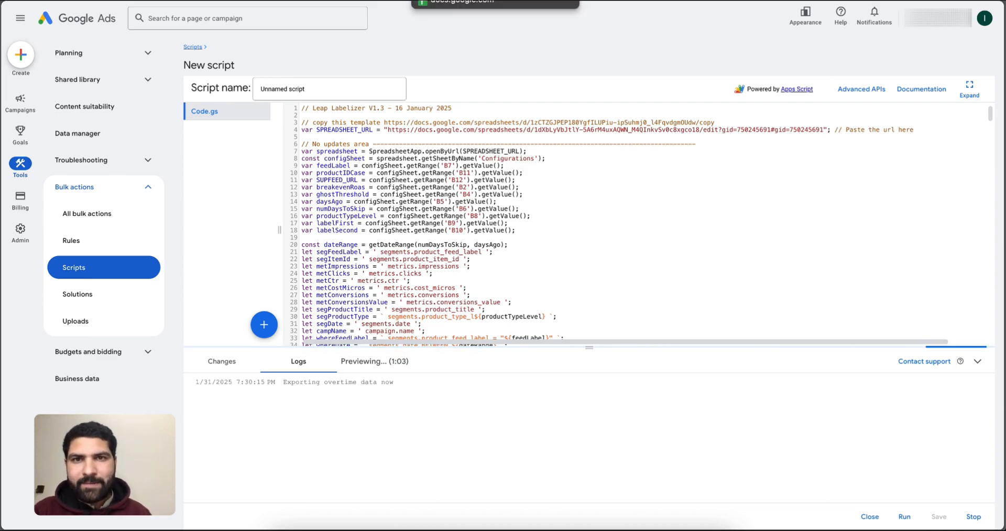
left_click(461, 3)
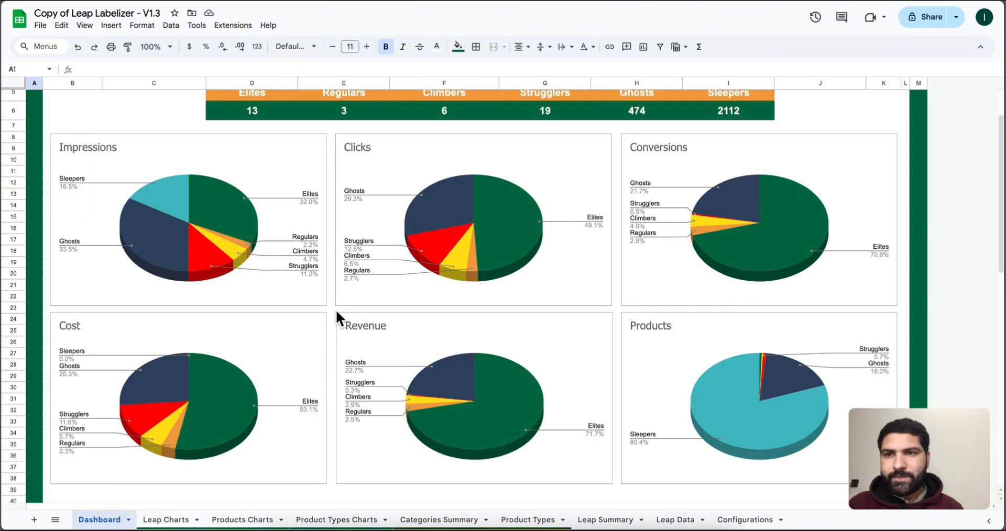
scroll(335, 309, "up", 1)
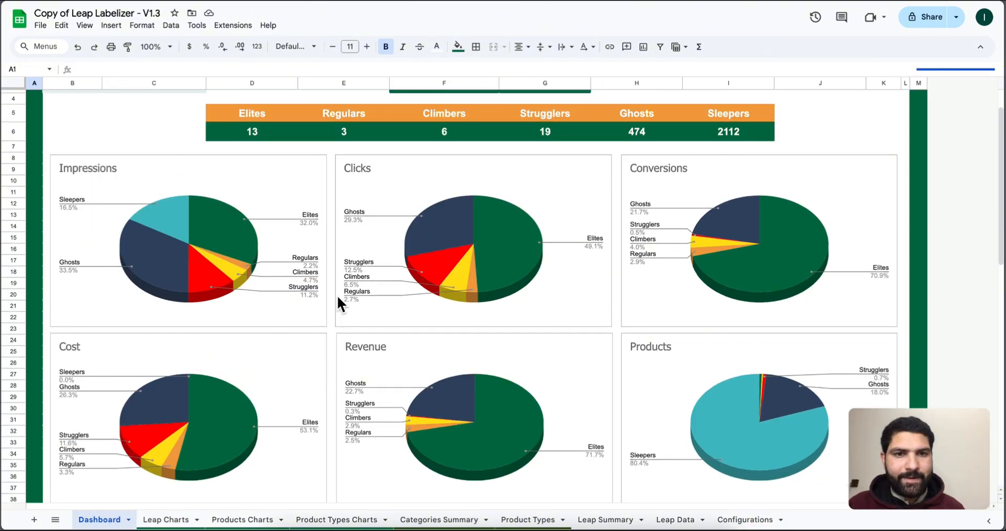
scroll(348, 314, "down", 10)
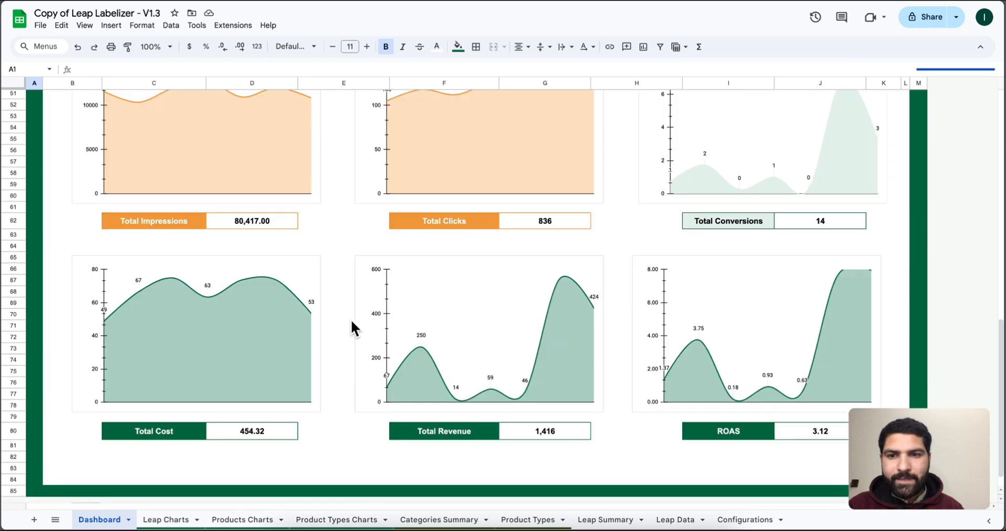
scroll(242, 272, "up", 3)
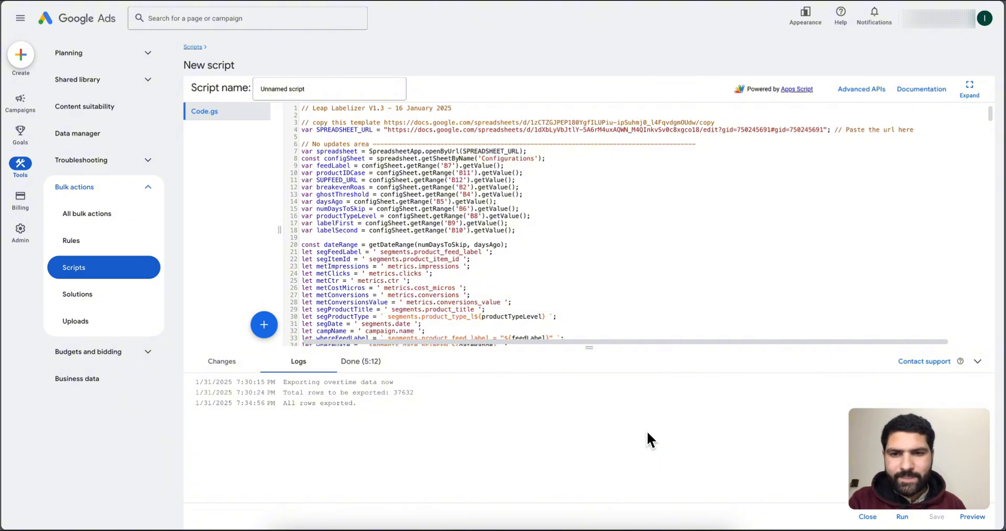
Check the exported row total in the script logs and review the updated Leap Labelizer Dashboard down to Daily Shopping Data Trends.
left_click_drag(424, 399, 395, 396)
double_click(407, 394)
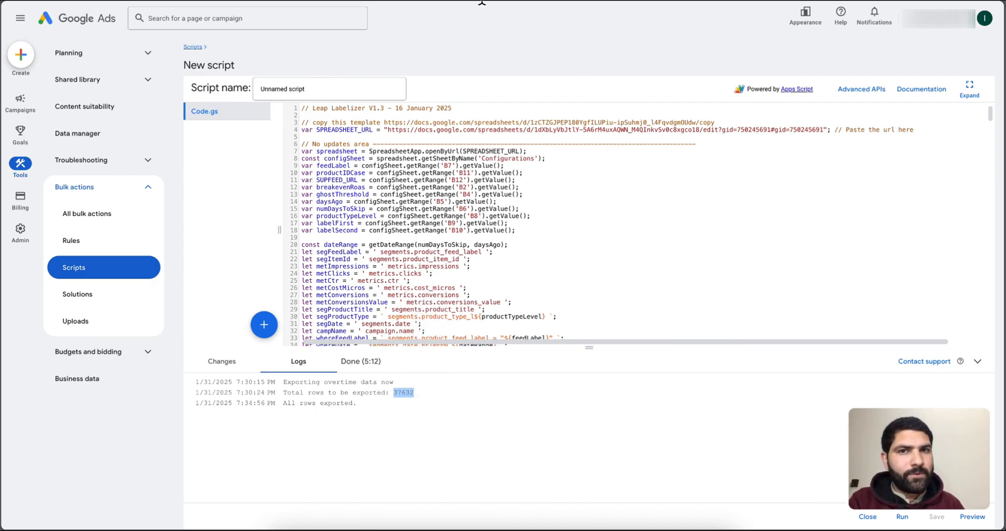
left_click(471, 0)
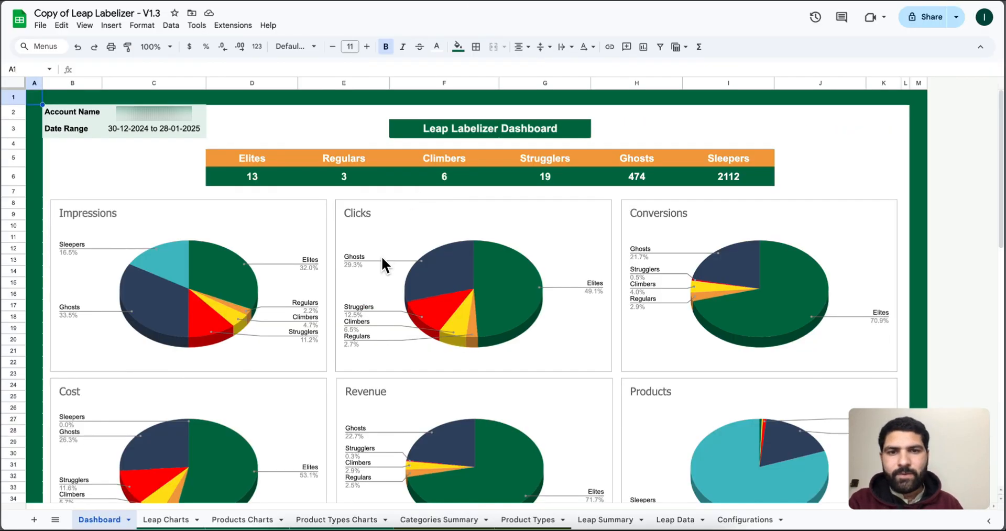
scroll(382, 264, "down", 1)
scroll(462, 259, "down", 1)
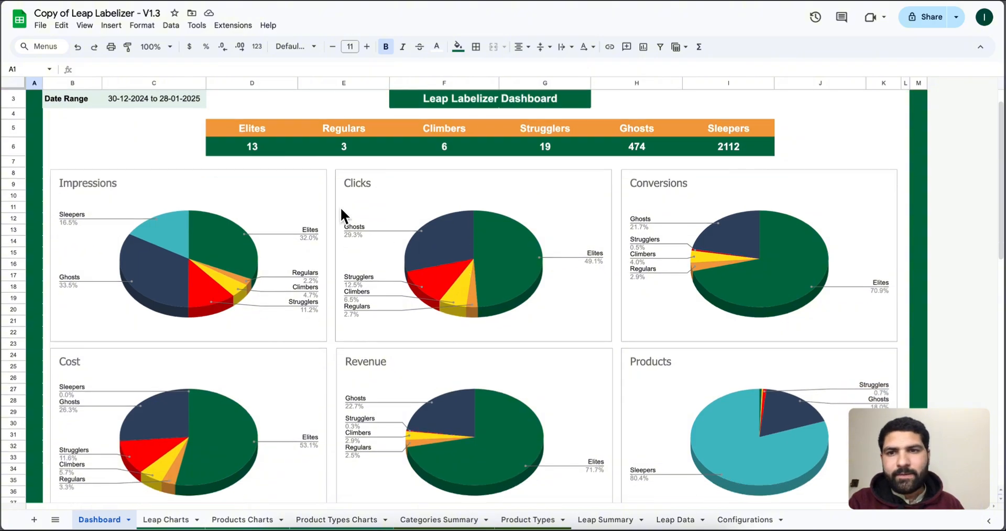
scroll(388, 246, "down", 10)
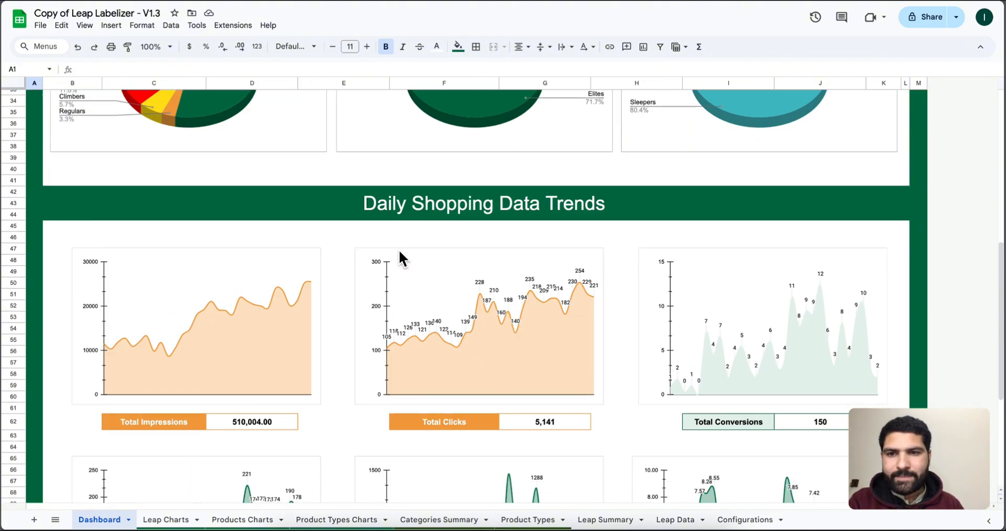
scroll(554, 324, "down", 2)
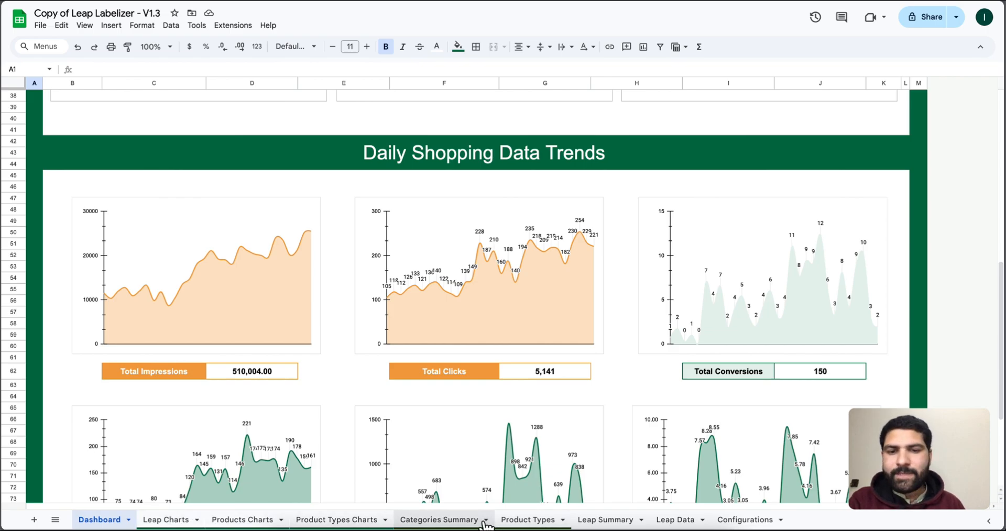
Open the supplementary feed spreadsheet linked in the Configurations sheet and review its product IDs and custom labels.
left_click(738, 519)
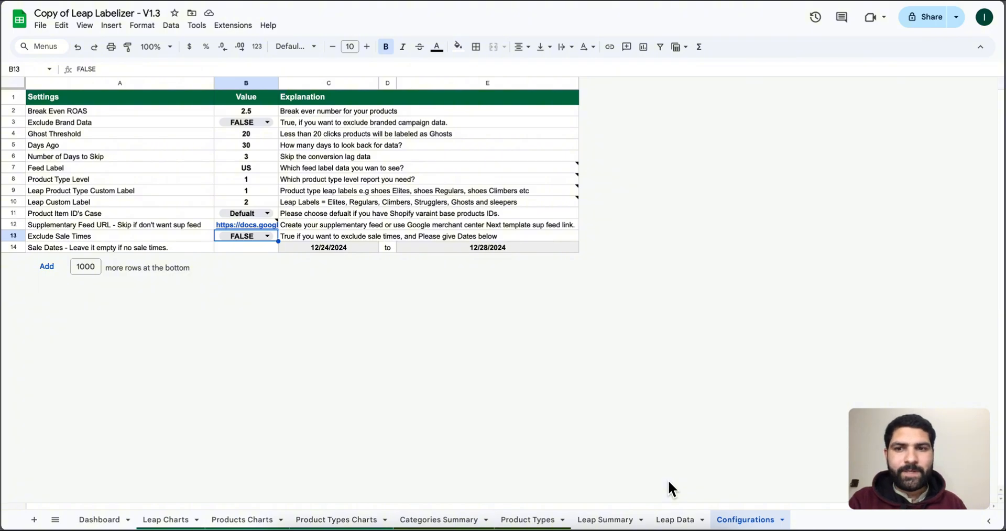
left_click(275, 226)
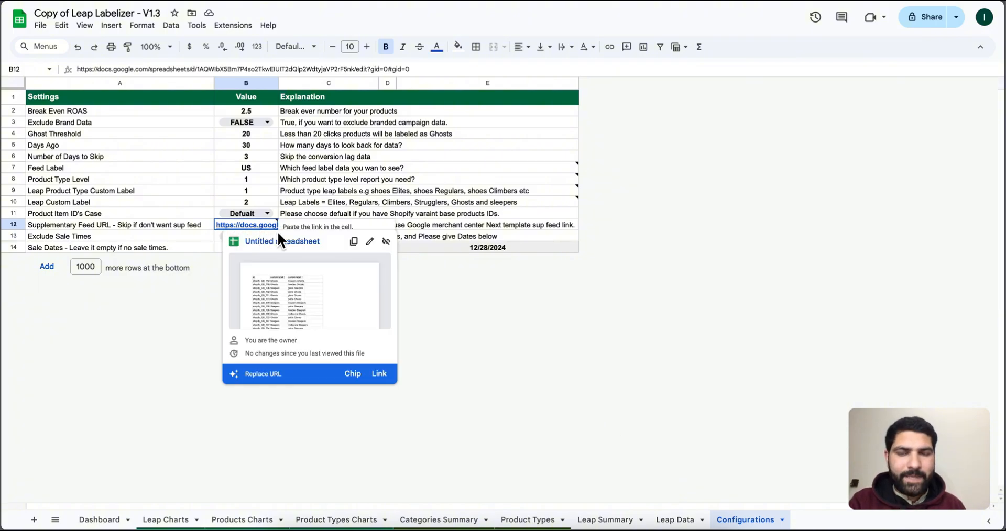
left_click(525, 302)
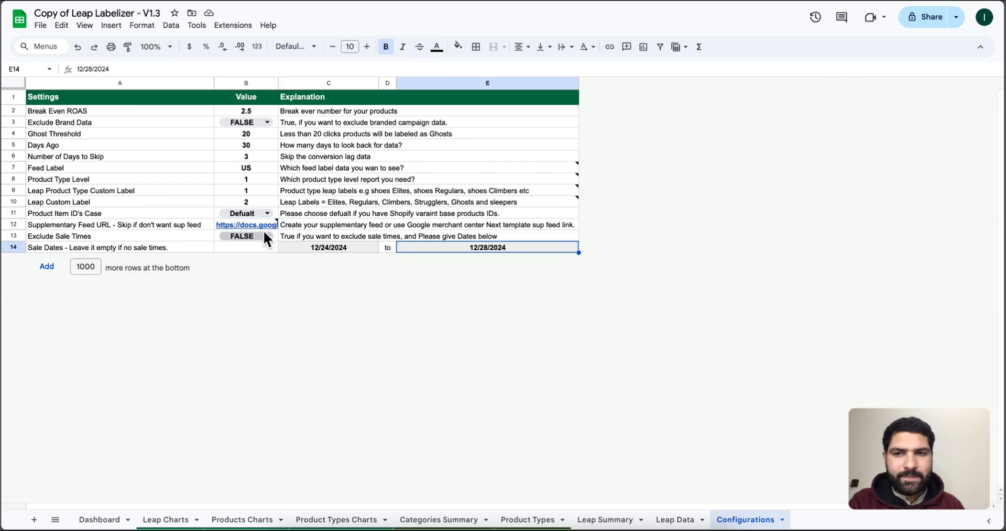
mouse_move(265, 227)
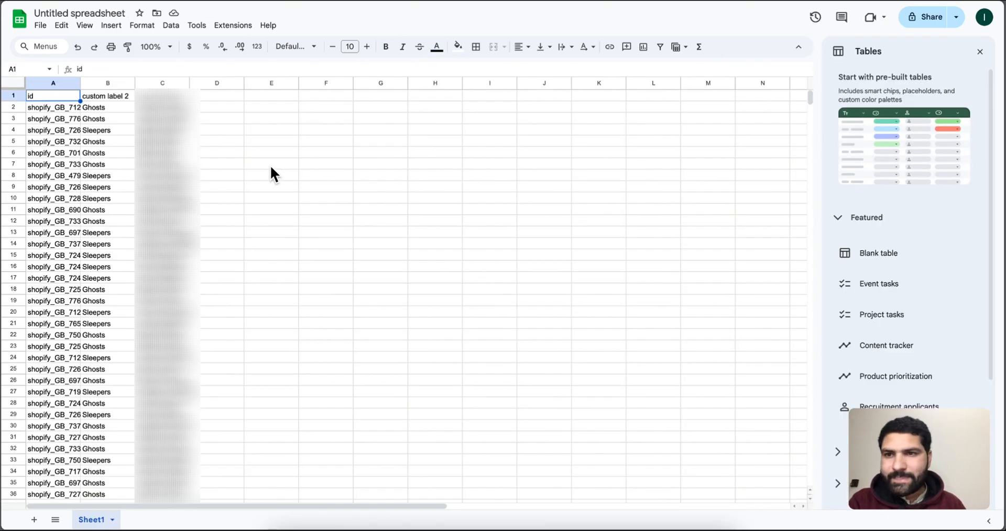
scroll(199, 281, "down", 15)
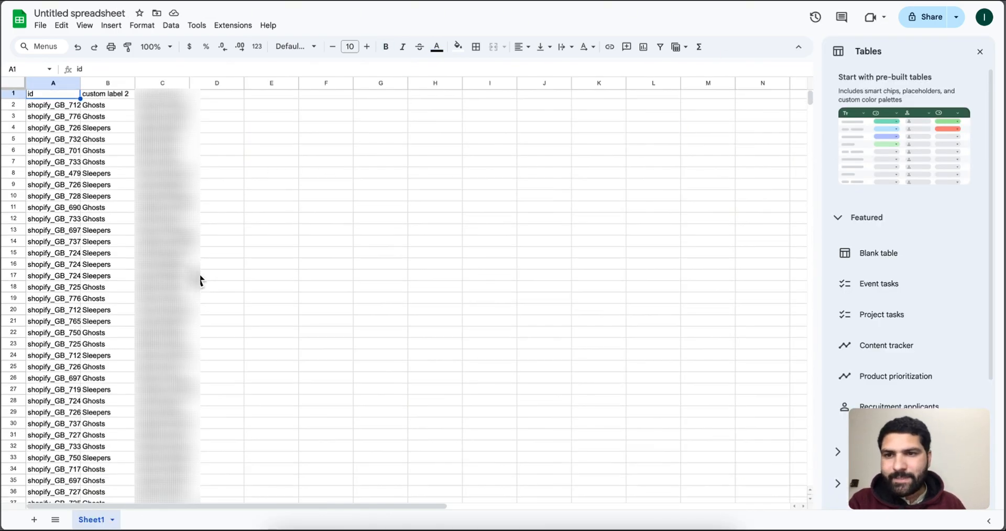
scroll(199, 263, "up", 15)
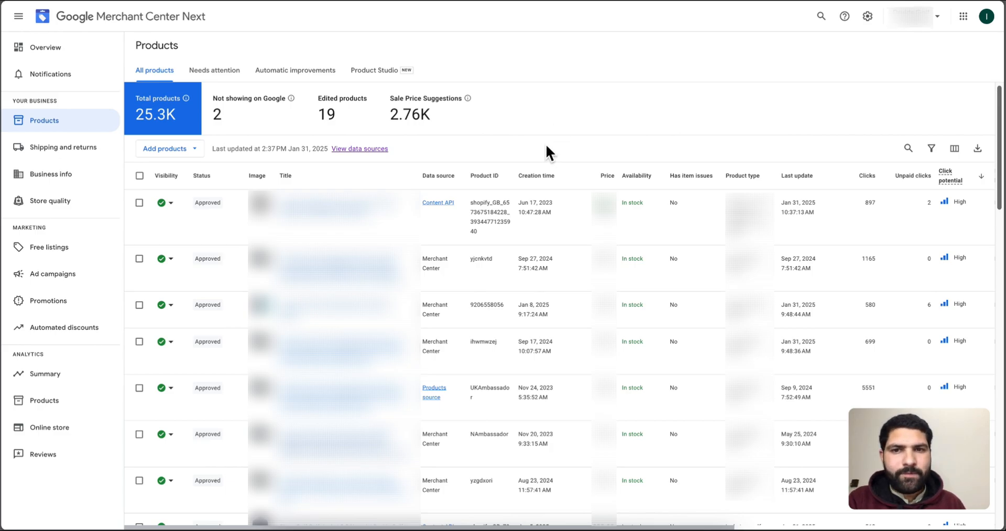
In Merchant Center Next, add a supplemental product source using Google Sheets and insert the existing Untitled spreadsheet holding the feed.
left_click(388, 149)
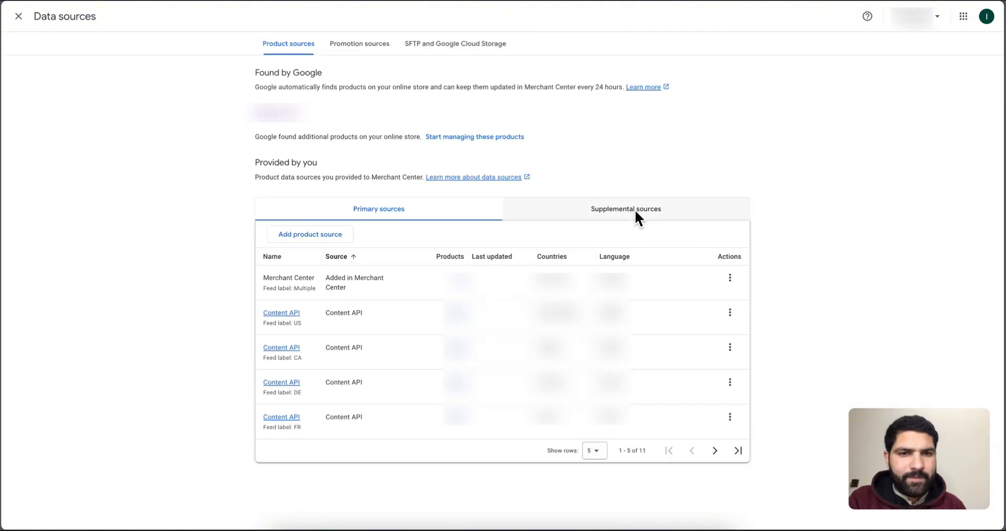
left_click(637, 217)
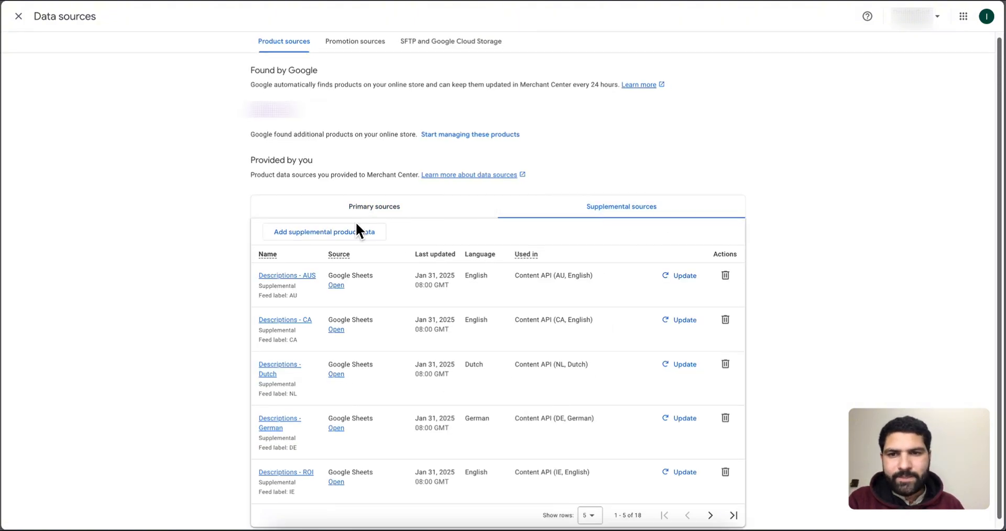
left_click(343, 238)
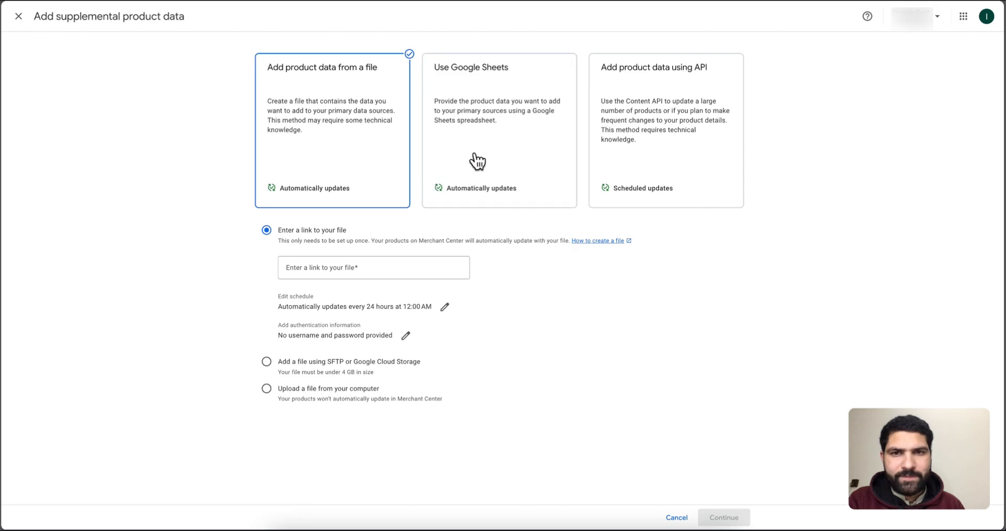
left_click(537, 129)
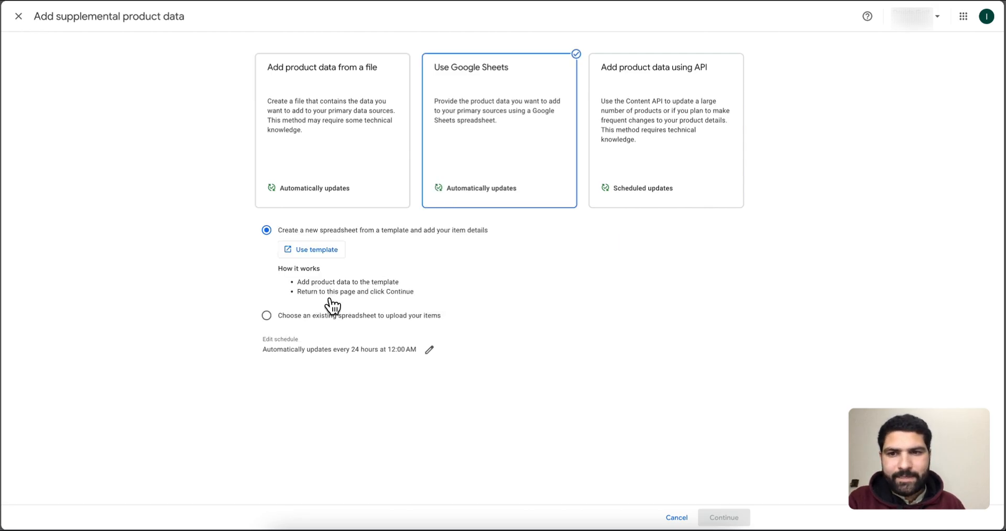
left_click(323, 314)
left_click(335, 274)
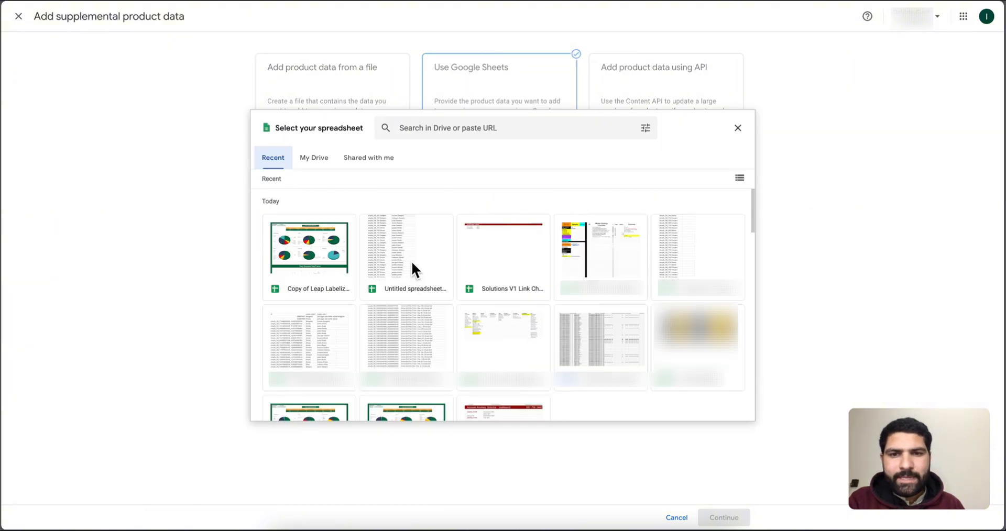
left_click(411, 264)
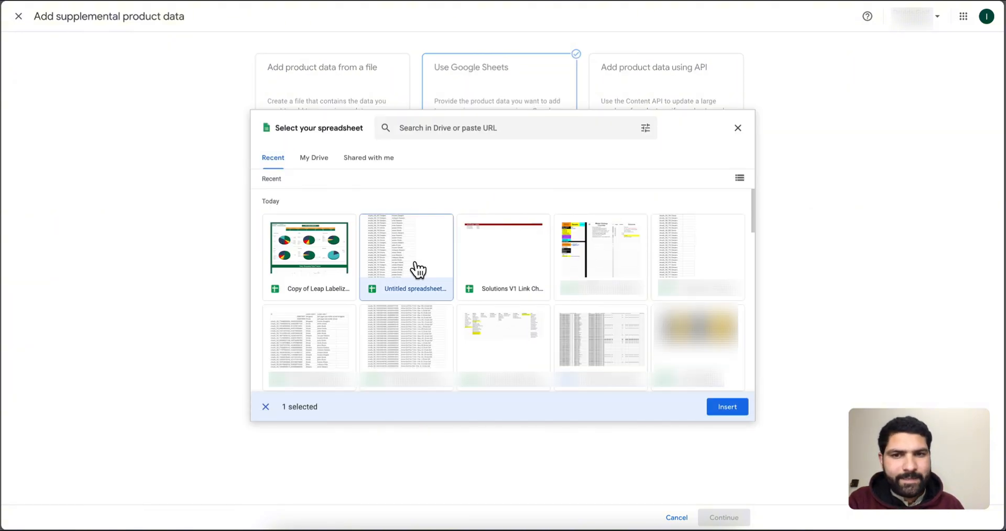
left_click(727, 411)
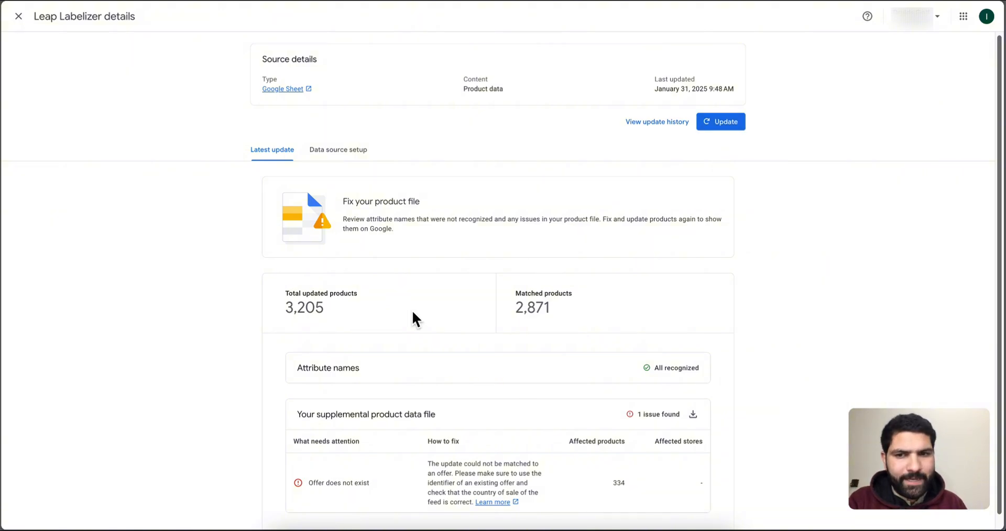
Review the Leap Labelizer source's total updated and matched products and the "Offer does not exist" issue with its affected products.
left_click_drag(269, 292, 556, 310)
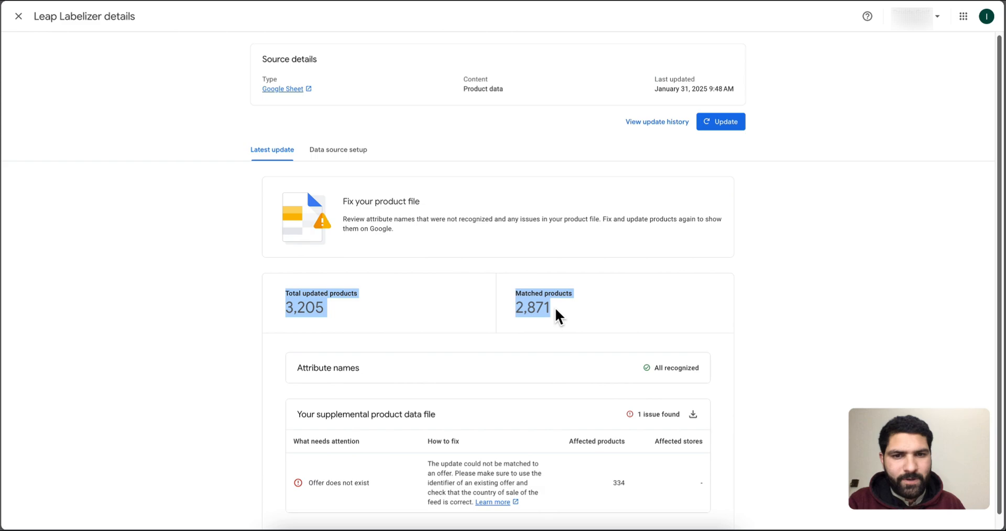
left_click(424, 330)
scroll(424, 336, "down", 1)
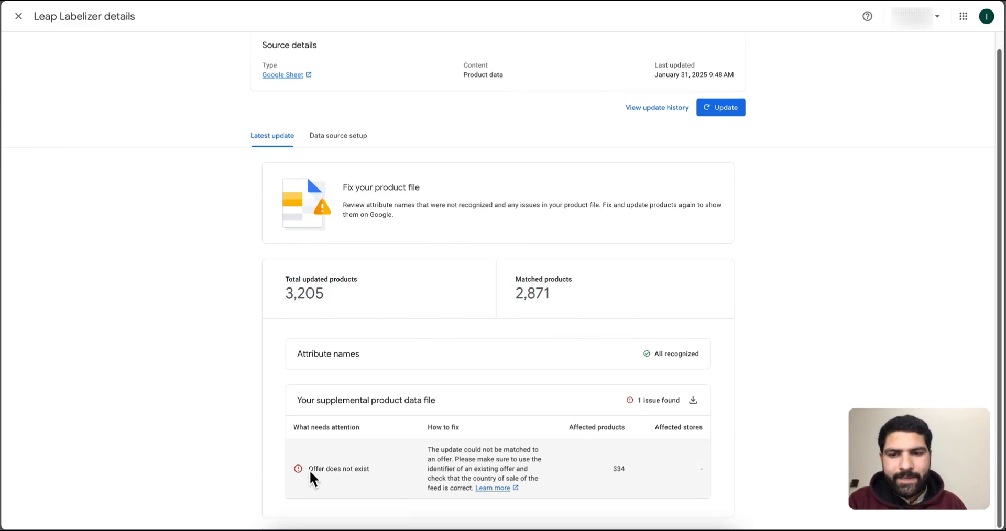
left_click_drag(309, 470, 380, 480)
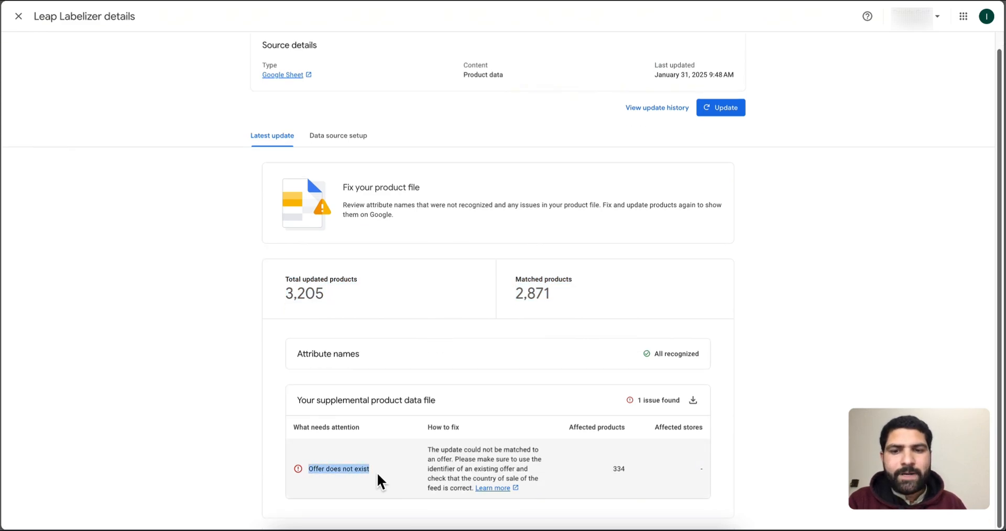
left_click(614, 472)
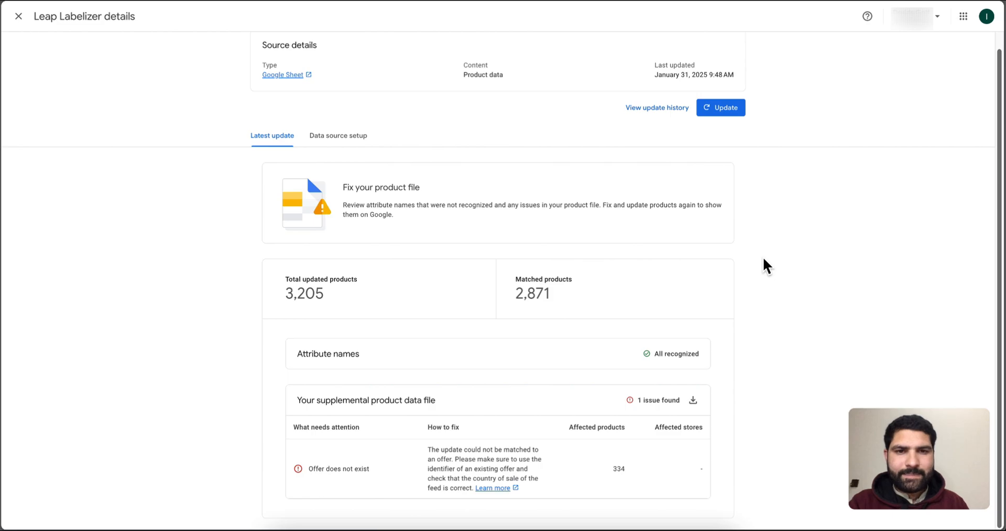
Leave the Leap Labelizer source details and check the Labels column in the product list using the saved column set.
left_click(20, 24)
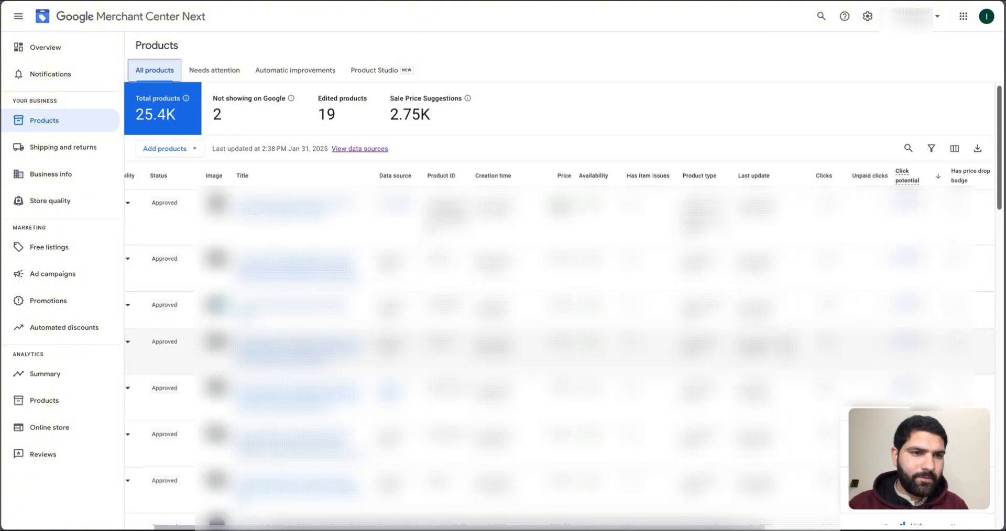
scroll(835, 187, "right", 5)
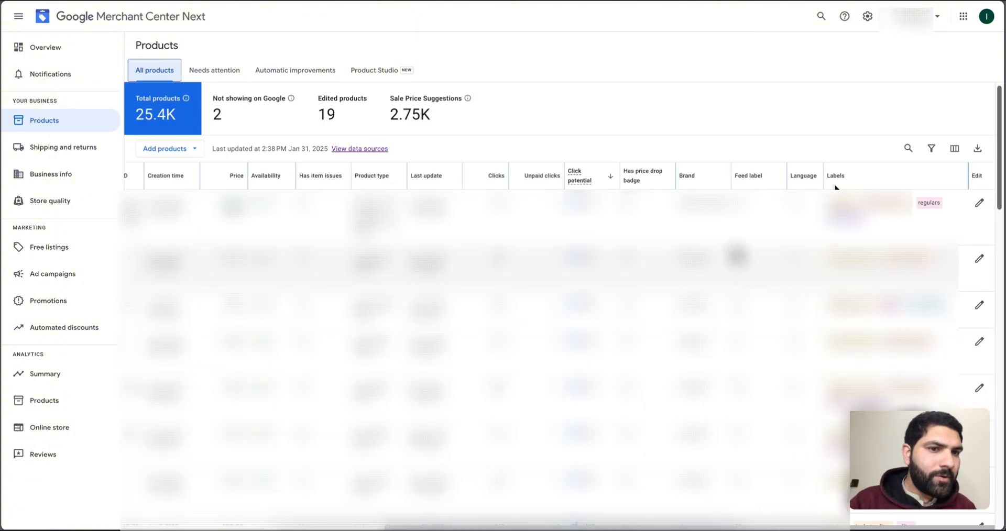
left_click(956, 155)
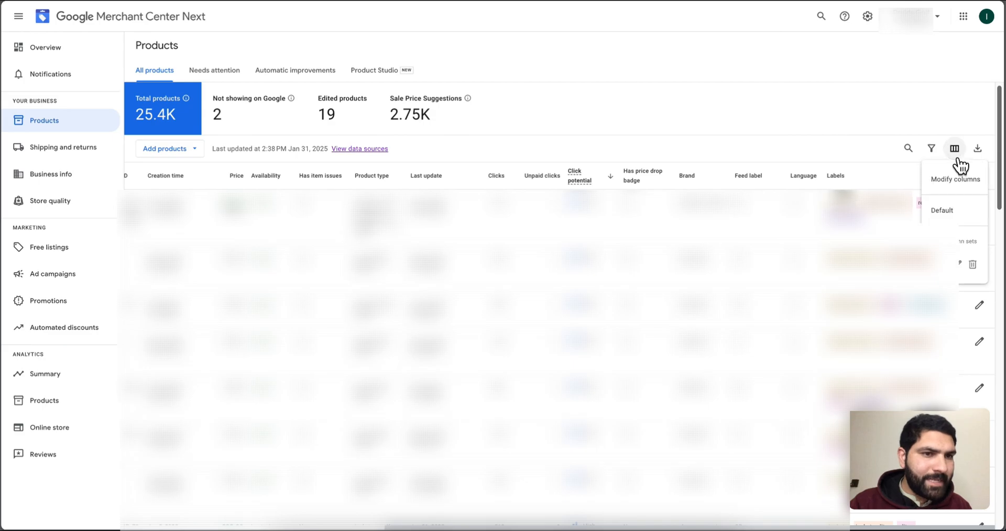
left_click(936, 265)
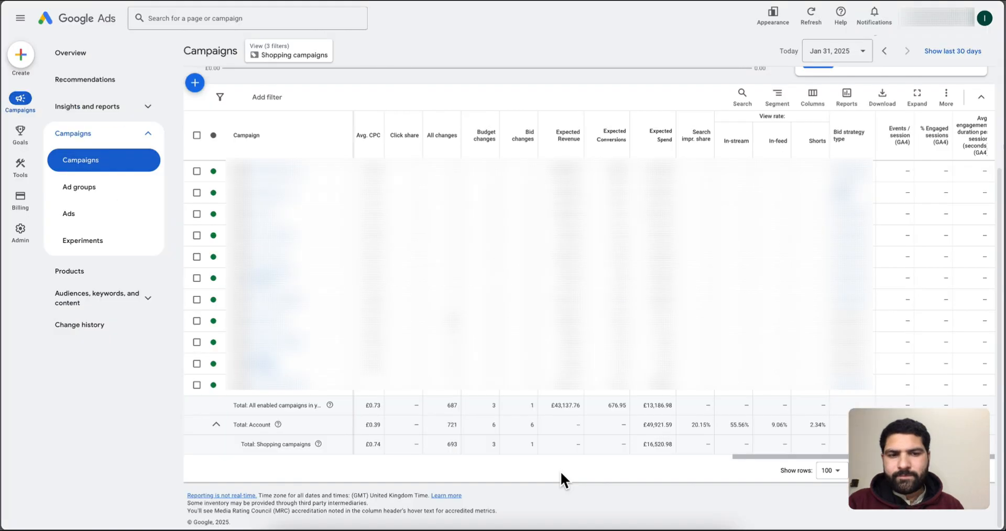
In Google Ads, start a new campaign without a goal's guidance and choose Shopping as the campaign type.
left_click(195, 84)
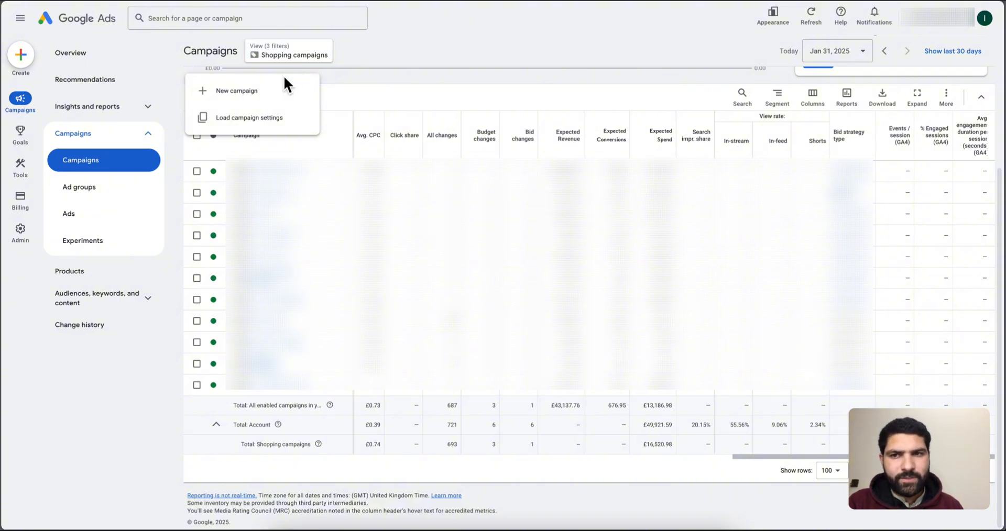
left_click(247, 97)
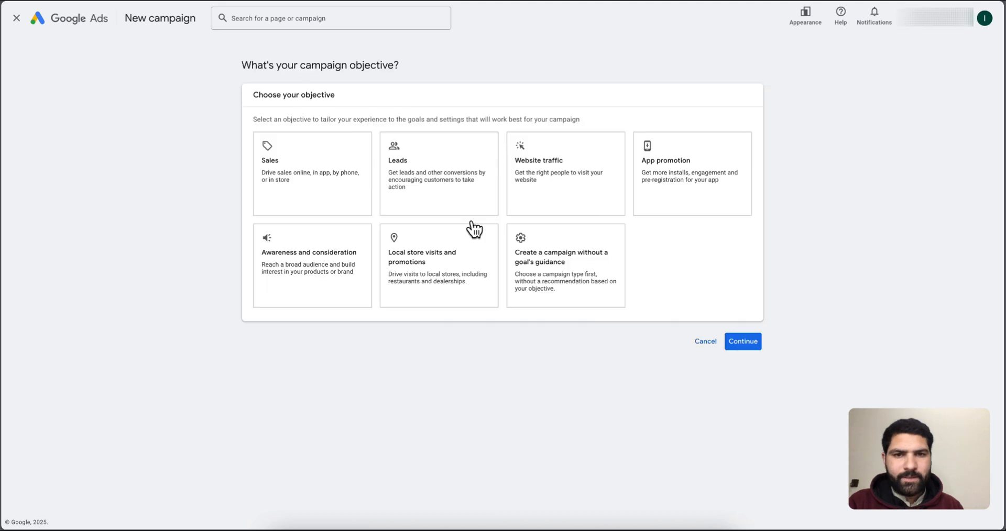
left_click(580, 288)
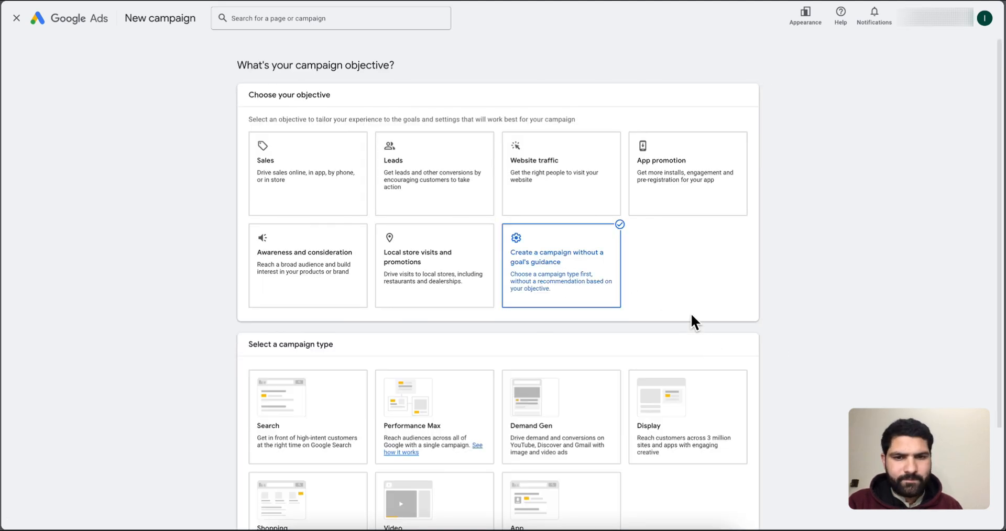
scroll(691, 313, "down", 3)
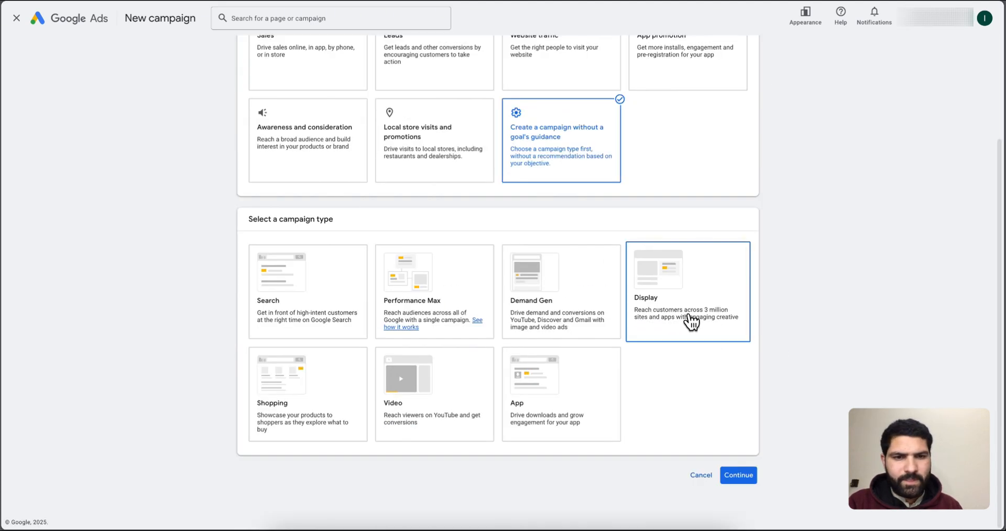
left_click(352, 386)
scroll(642, 460, "down", 3)
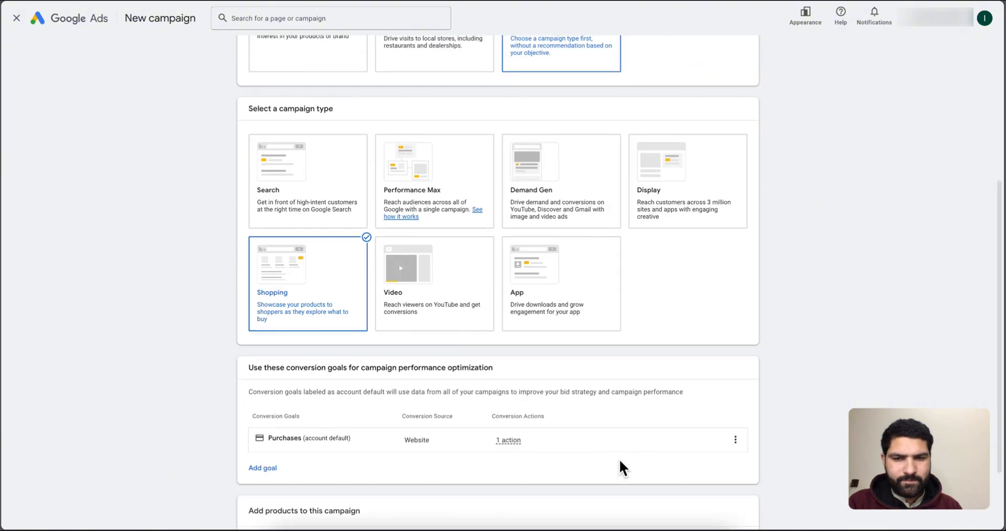
Keep the Purchases conversion goal and Merchant Center account, choose the Standard Shopping campaign subtype, and continue to the campaign settings.
scroll(345, 470, "down", 2)
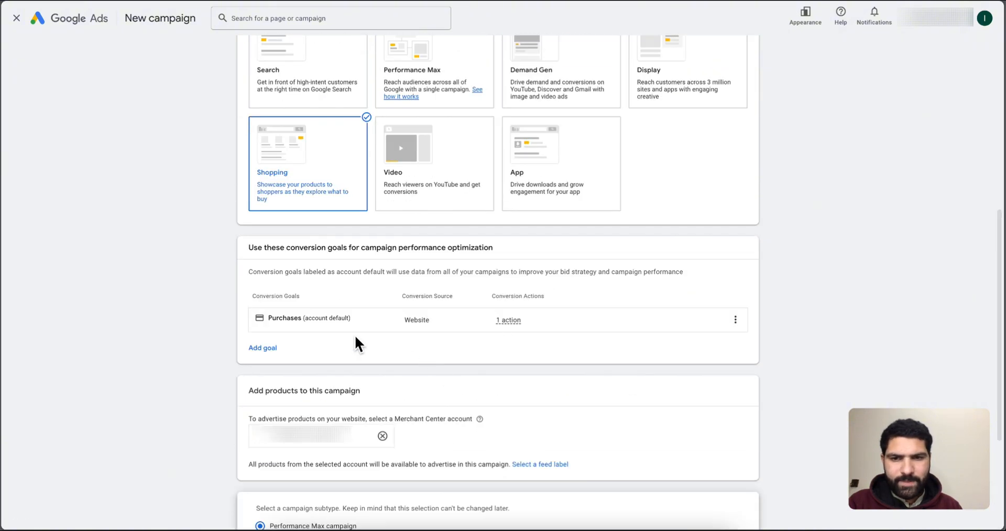
scroll(498, 425, "down", 3)
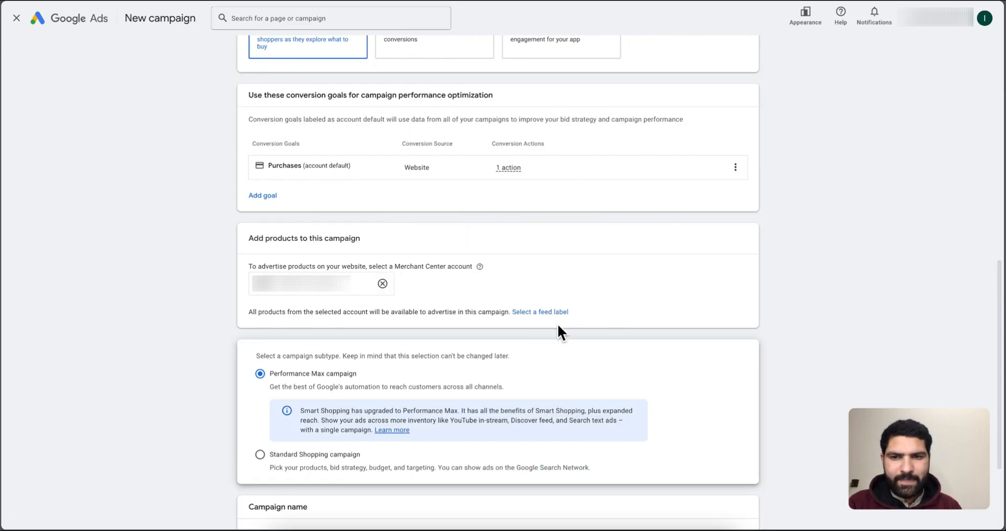
scroll(557, 322, "down", 3)
left_click(322, 333)
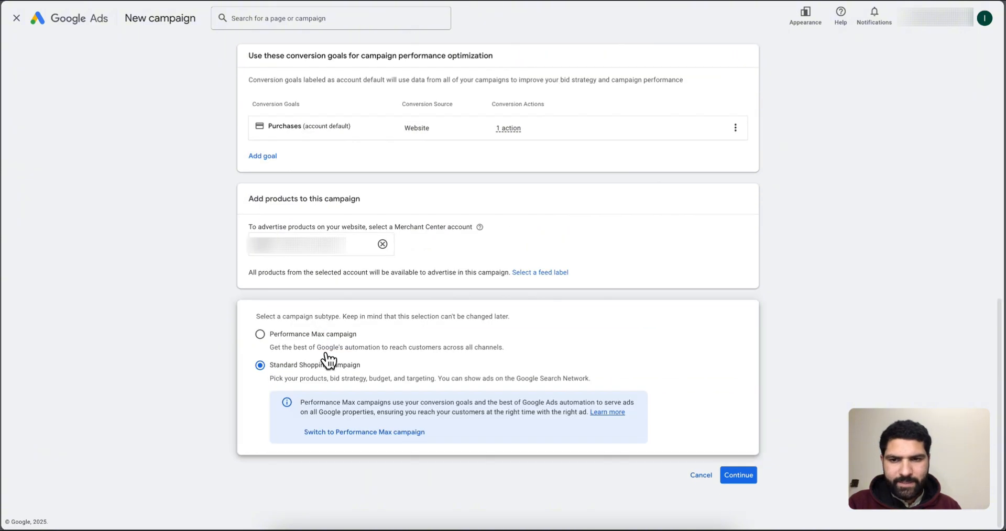
left_click(736, 476)
Name the campaign abc and exclude Google search partners from its networks.
type("abc")
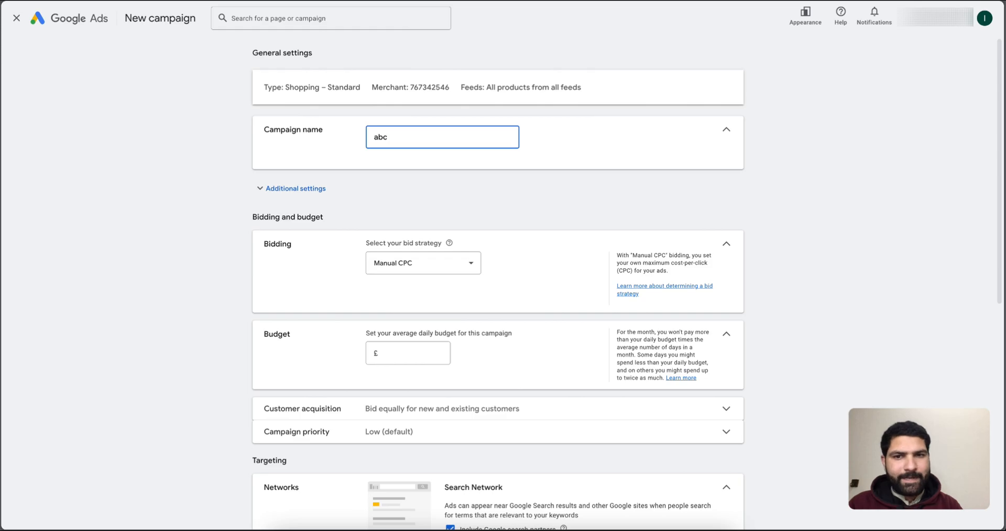
scroll(461, 310, "down", 5)
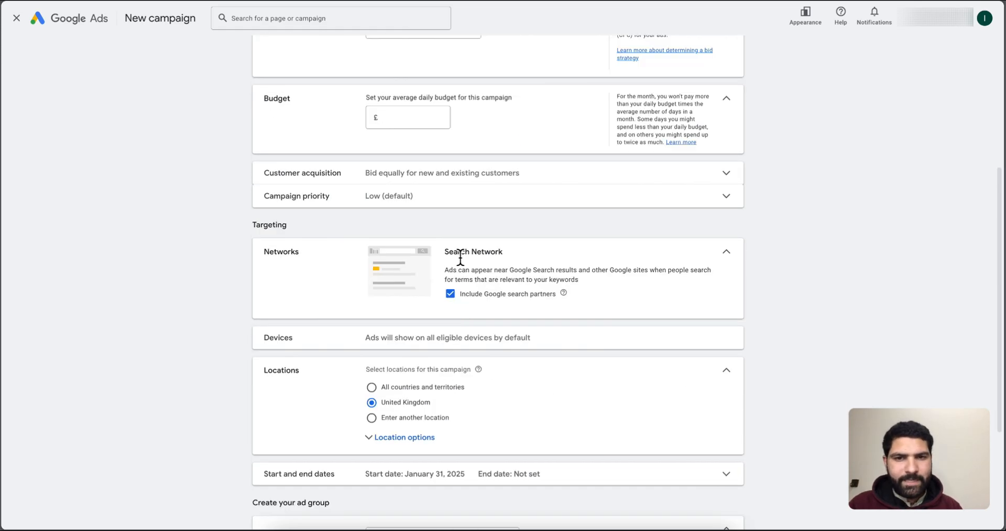
left_click(463, 302)
Set Ad group 1's CPC bid to £3 and the average daily budget to £50, and create the campaign.
scroll(452, 376, "down", 4)
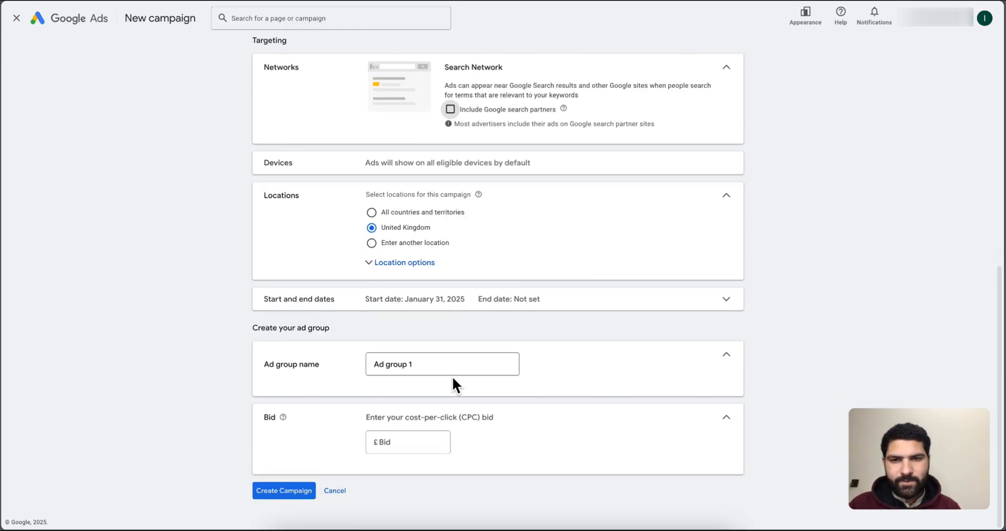
left_click(409, 448)
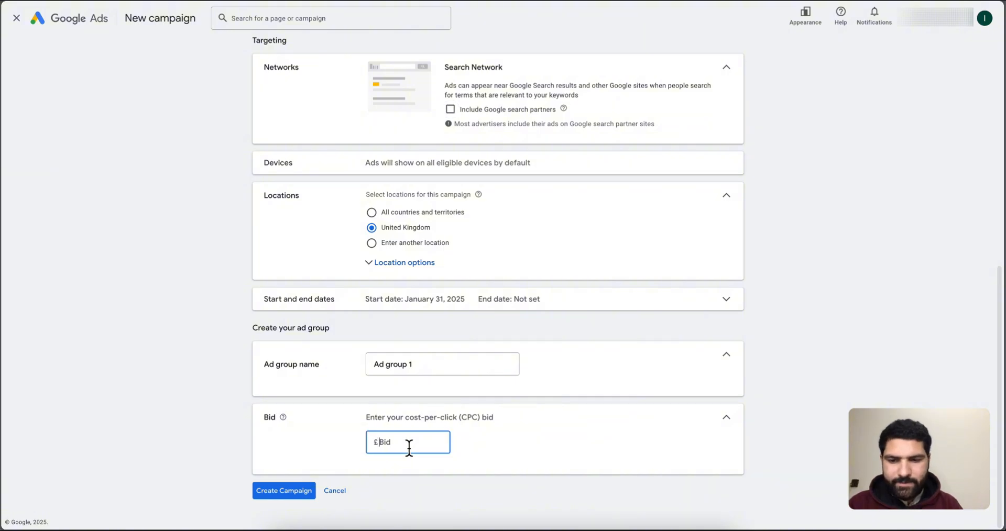
type("3")
left_click(285, 488)
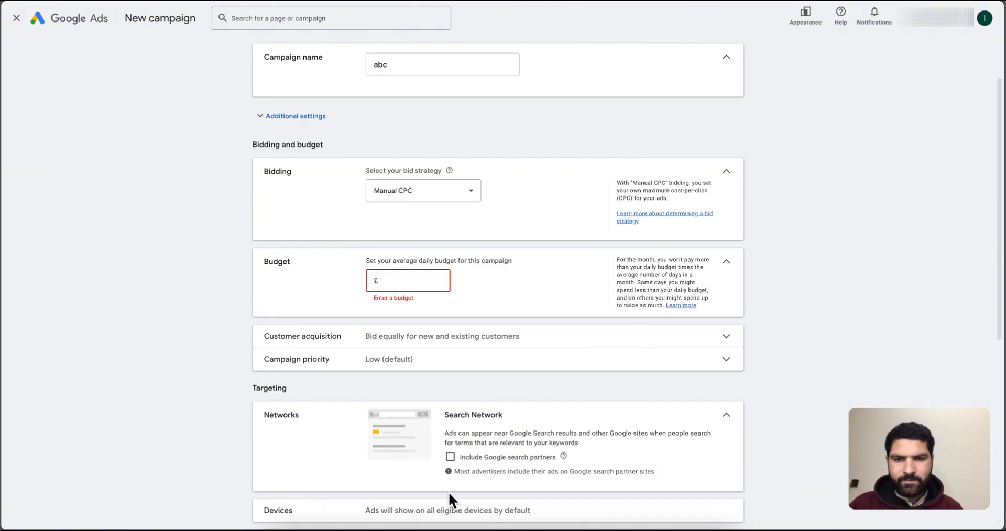
type("100")
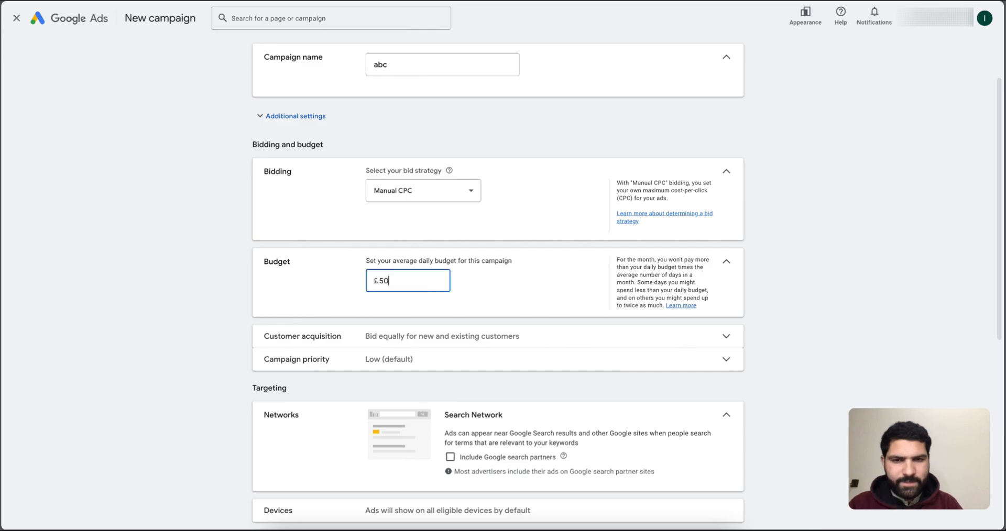
scroll(318, 283, "down", 5)
left_click(285, 493)
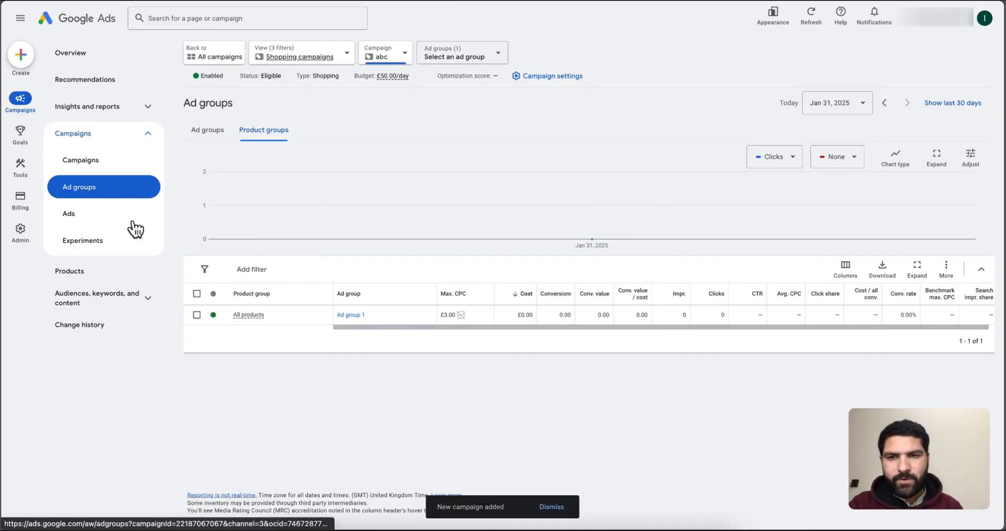
Open Ad group 1 of campaign abc and subdivide its All products group by Custom label 2.
left_click(94, 193)
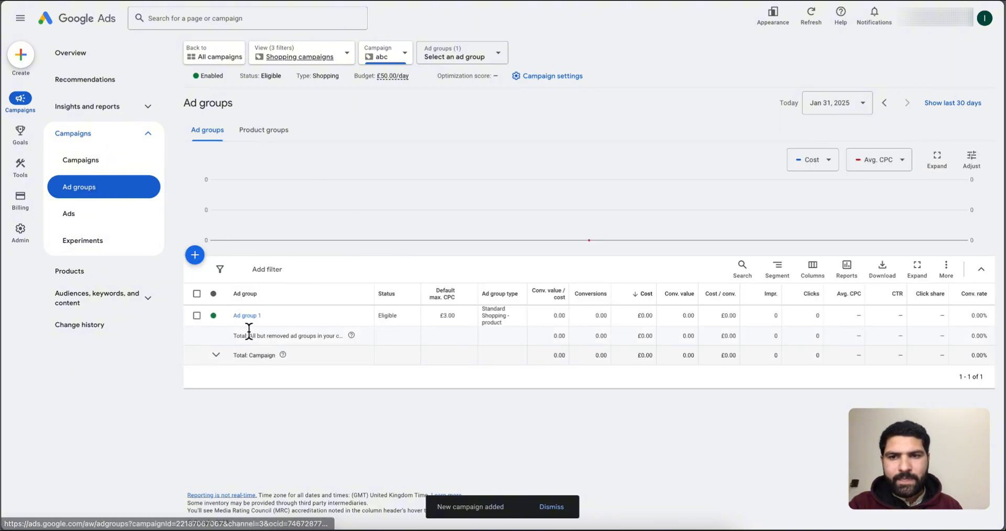
left_click(251, 316)
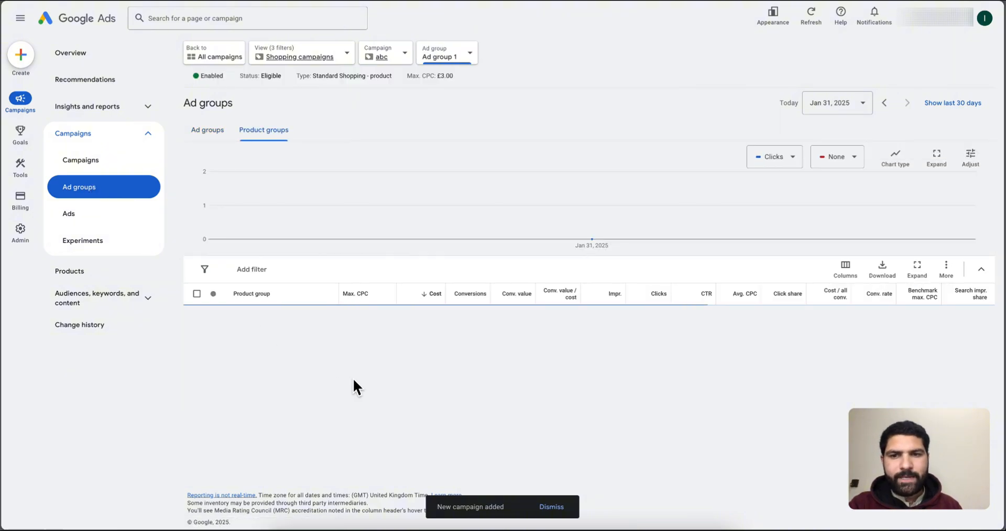
mouse_move(275, 328)
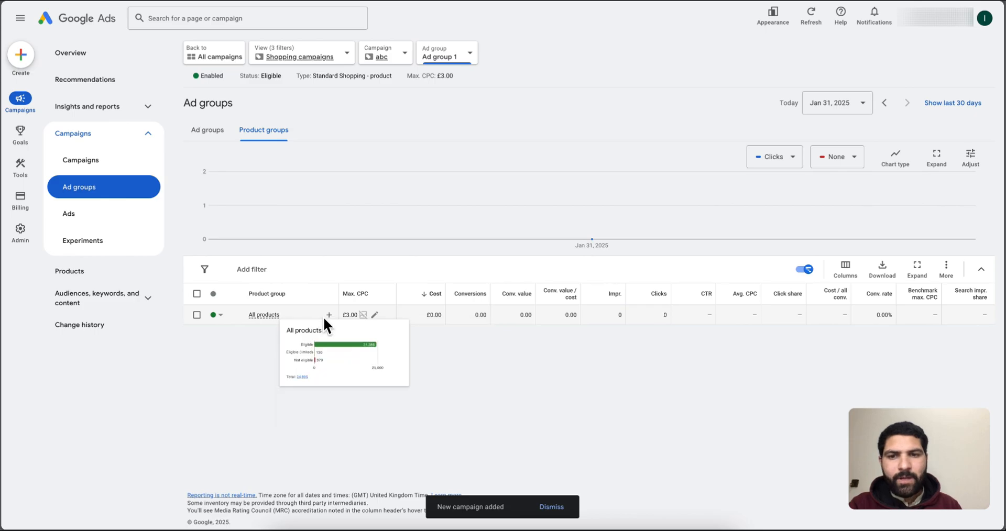
left_click(329, 343)
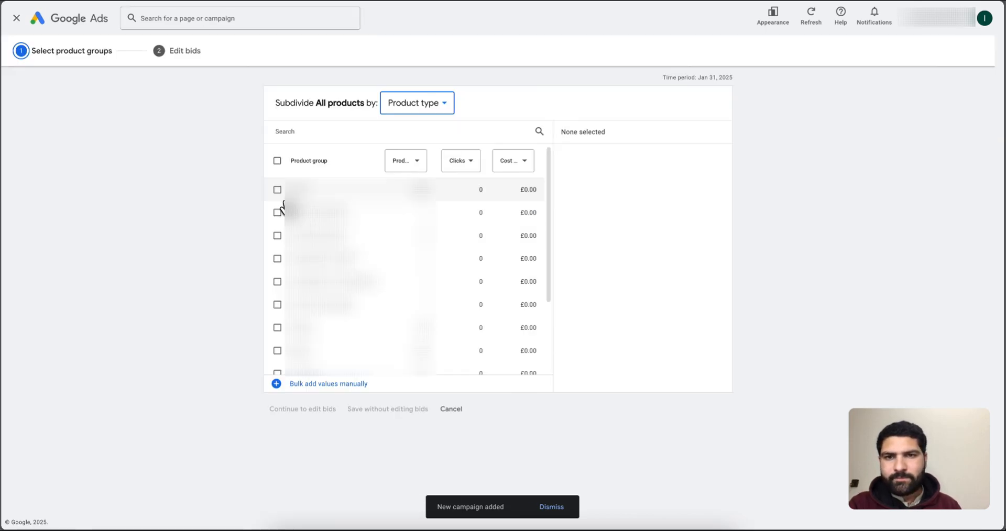
left_click(443, 107)
mouse_move(436, 273)
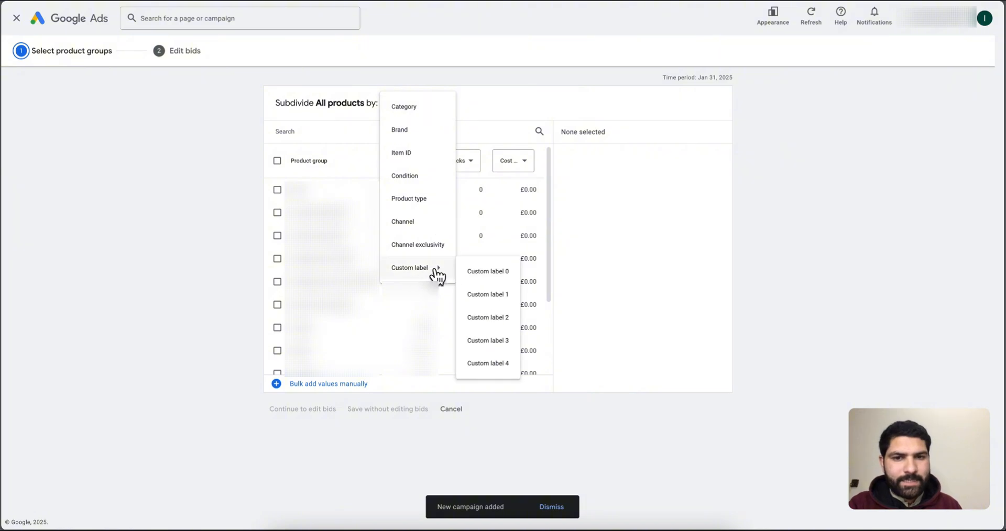
left_click(502, 320)
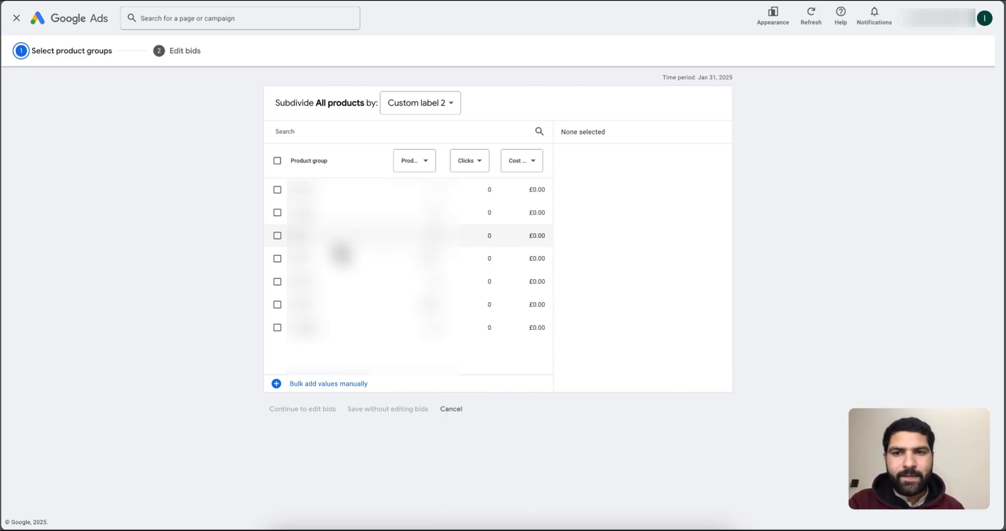
Add the regulars, elites and climbers product groups without editing bids, and exclude the Everything else in "All products" group.
left_click(336, 238)
left_click(315, 283)
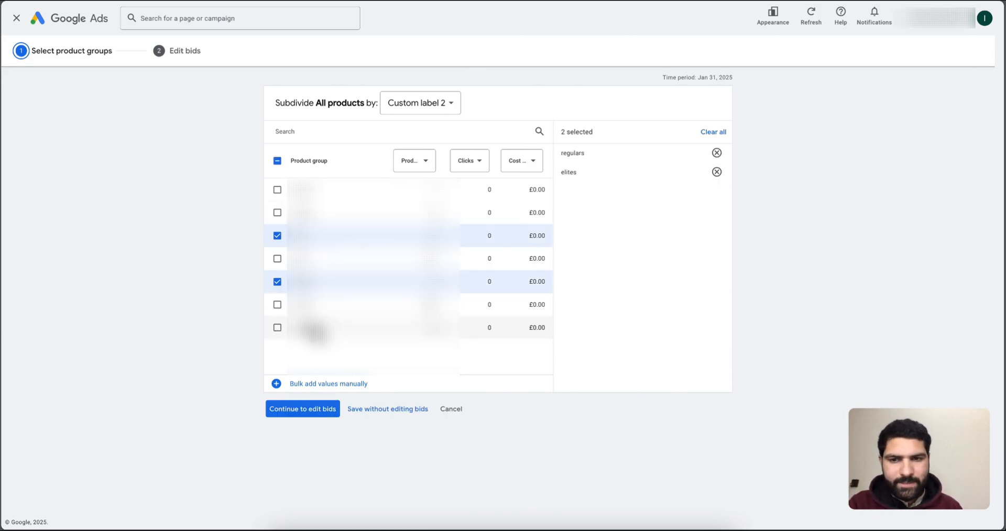
left_click(335, 215)
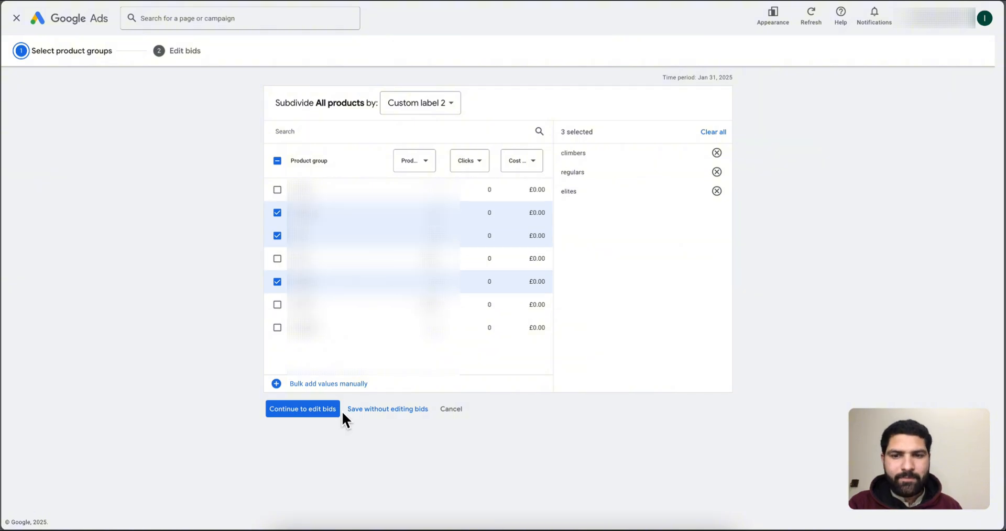
left_click(373, 410)
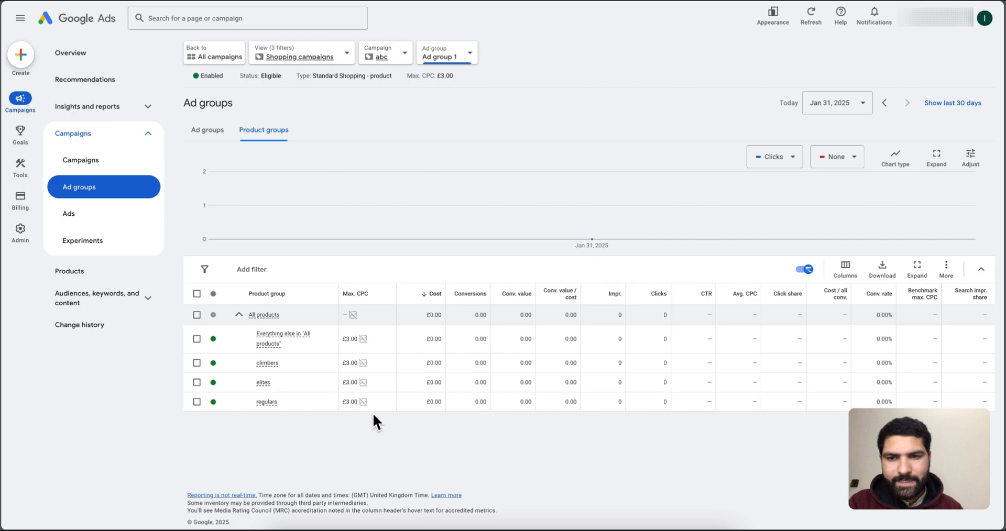
left_click(213, 340)
left_click(231, 366)
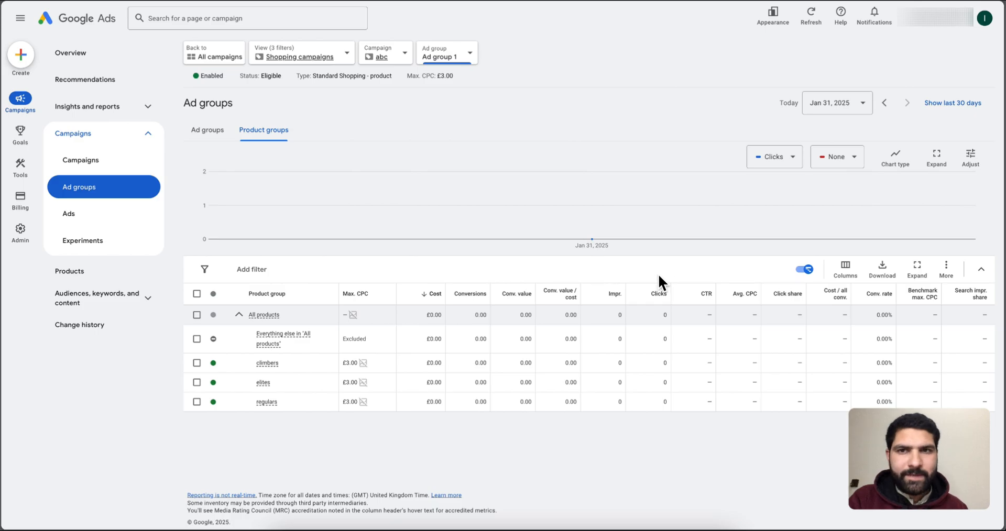
Schedule the Leap Labelizer script, last edited Jan 31, 2025 7:29 PM, to run daily between 10:00 AM and 11:00 AM.
mouse_move(32, 164)
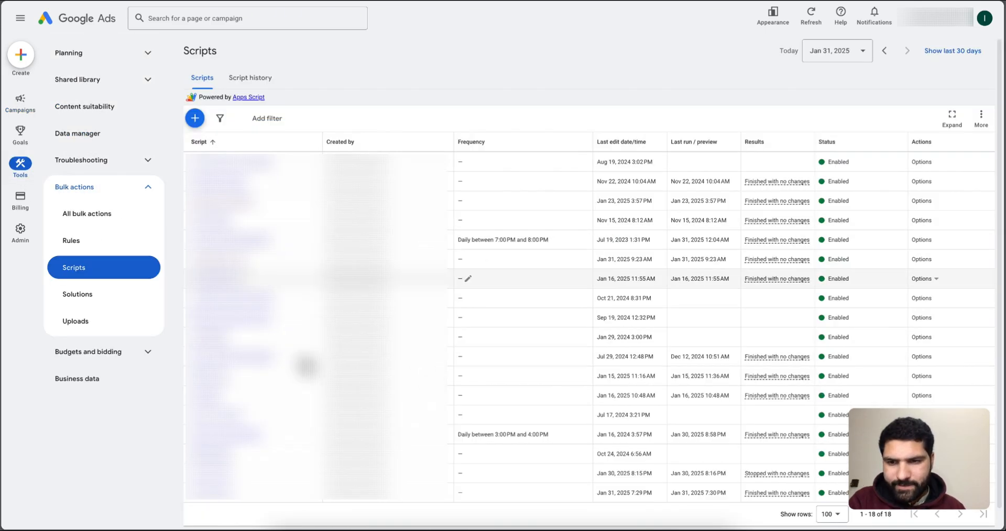
scroll(532, 474, "down", 1)
left_click(469, 471)
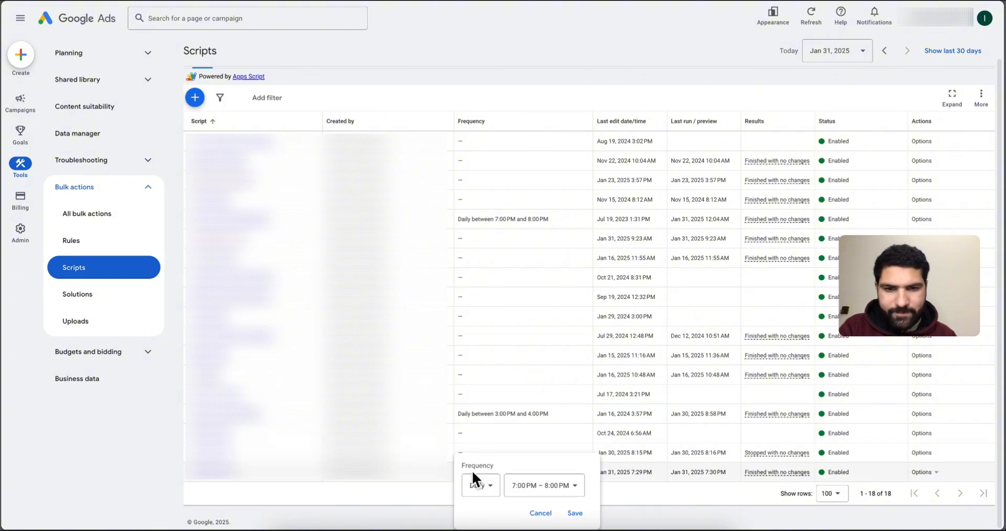
left_click(560, 489)
scroll(563, 463, "down", 3)
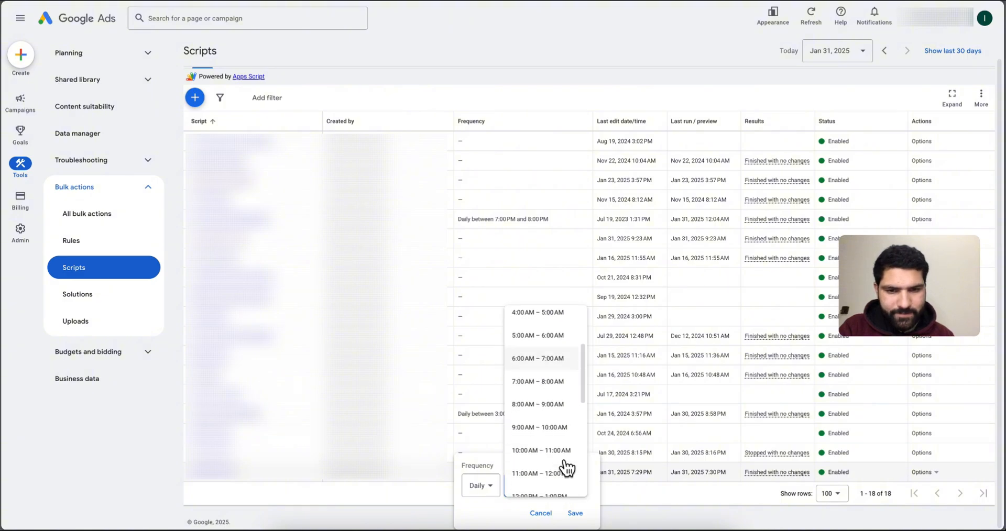
left_click(554, 444)
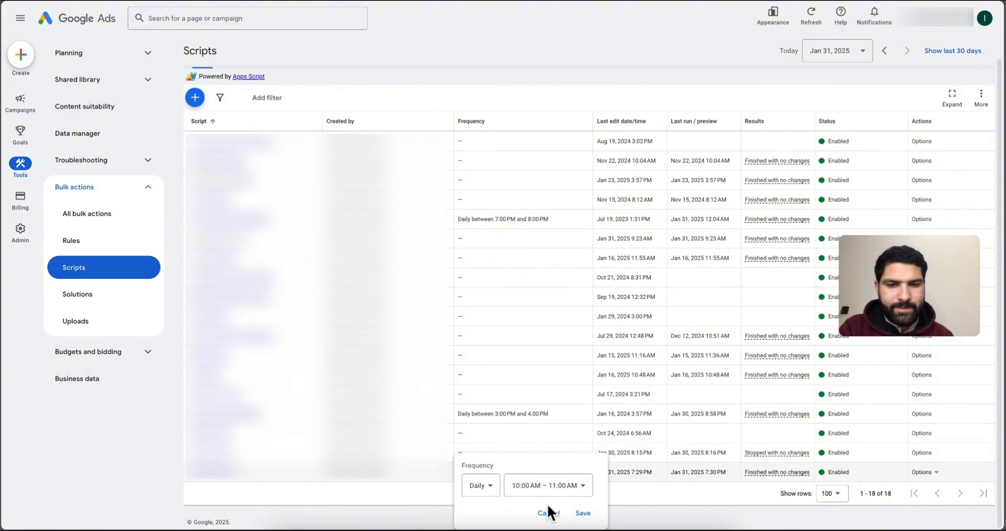
left_click(576, 514)
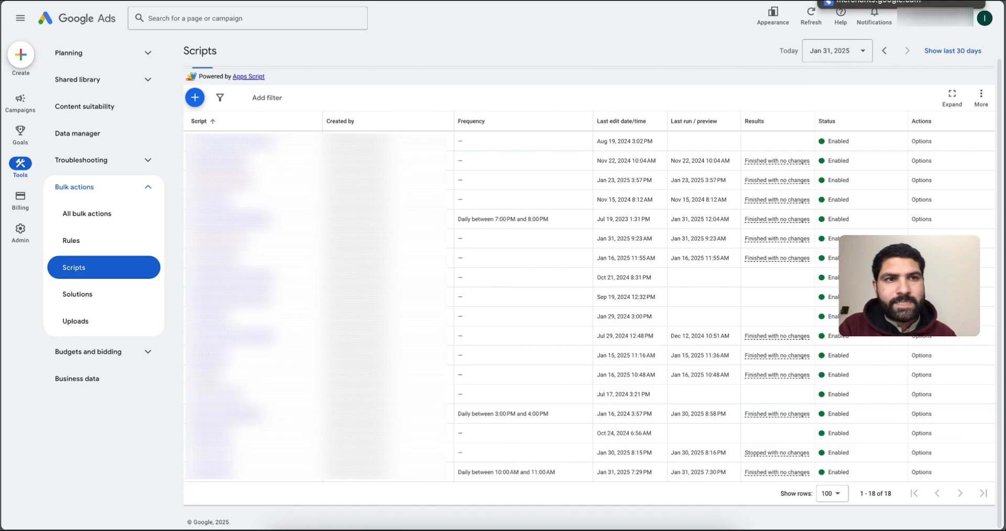
Switch to Merchant Center and check the scheduled updates in the Leap Labelizer data source setup.
left_click(853, 0)
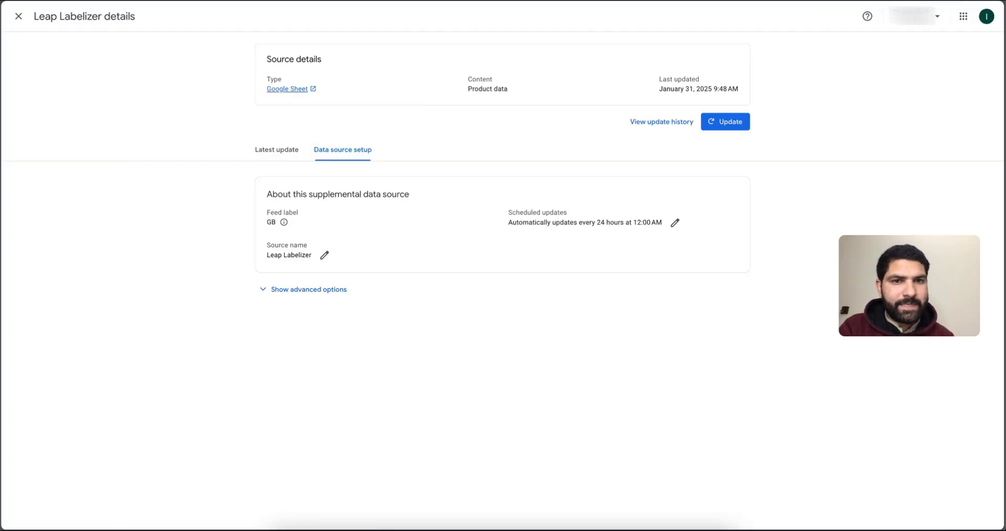